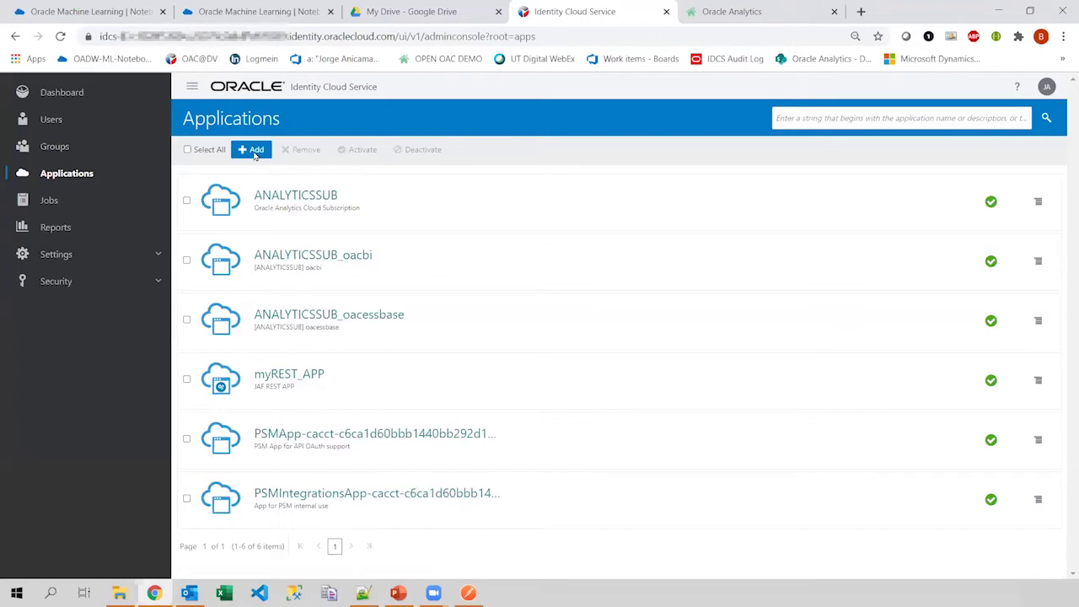
Add a confidential application named 'demo OAS' and continue to its Client step.
click(254, 153)
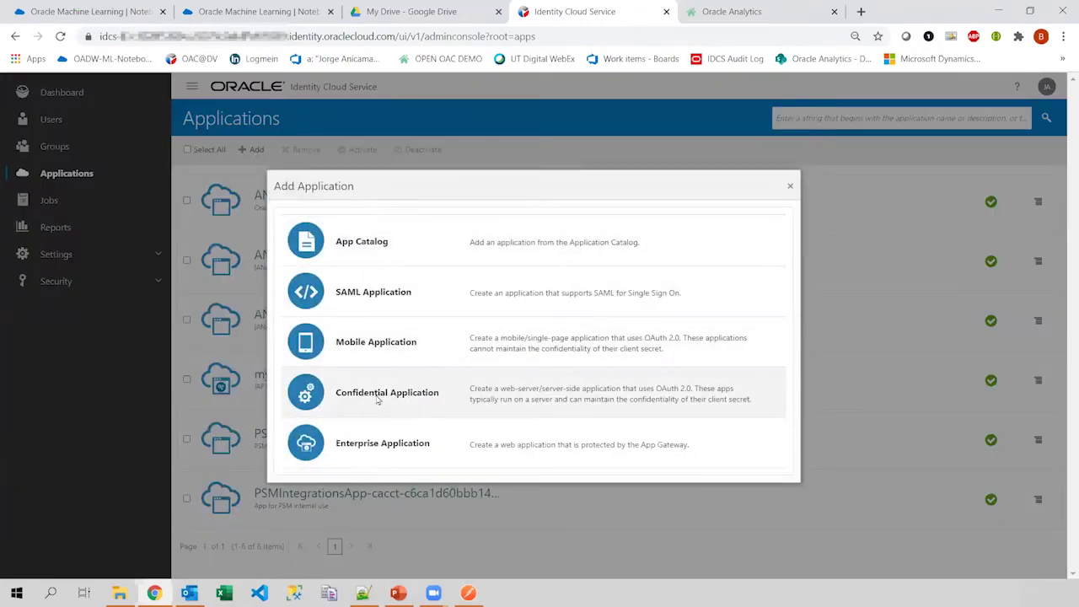
click(378, 400)
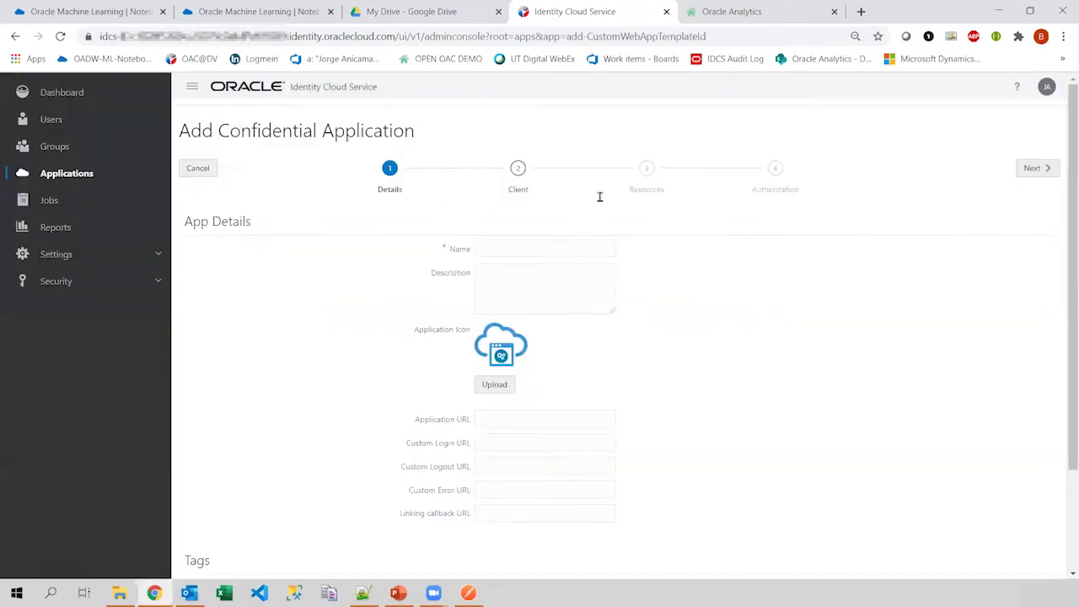
click(491, 247)
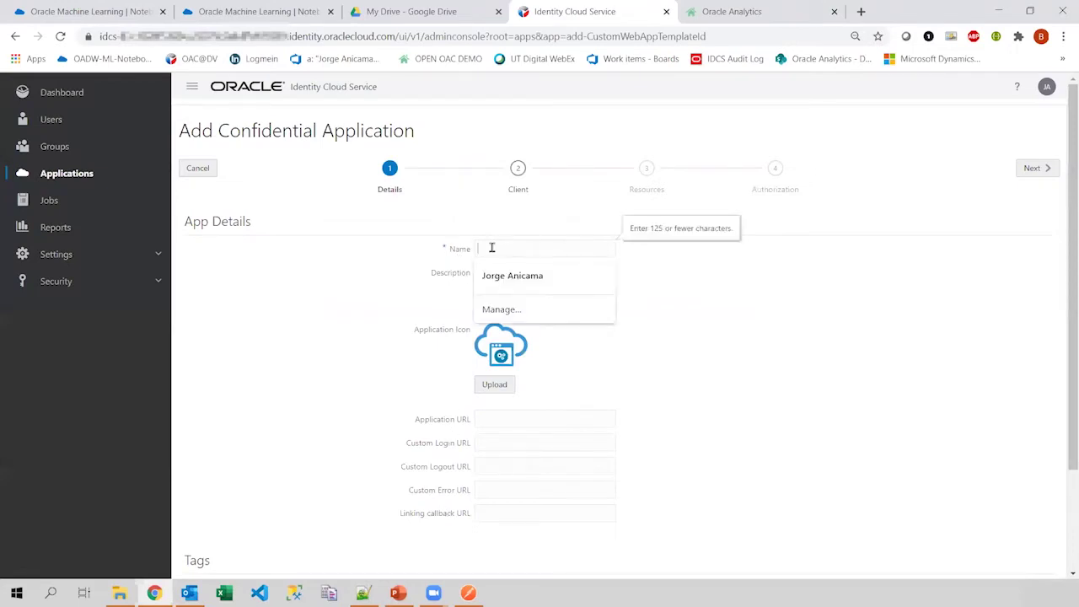
text(demo)
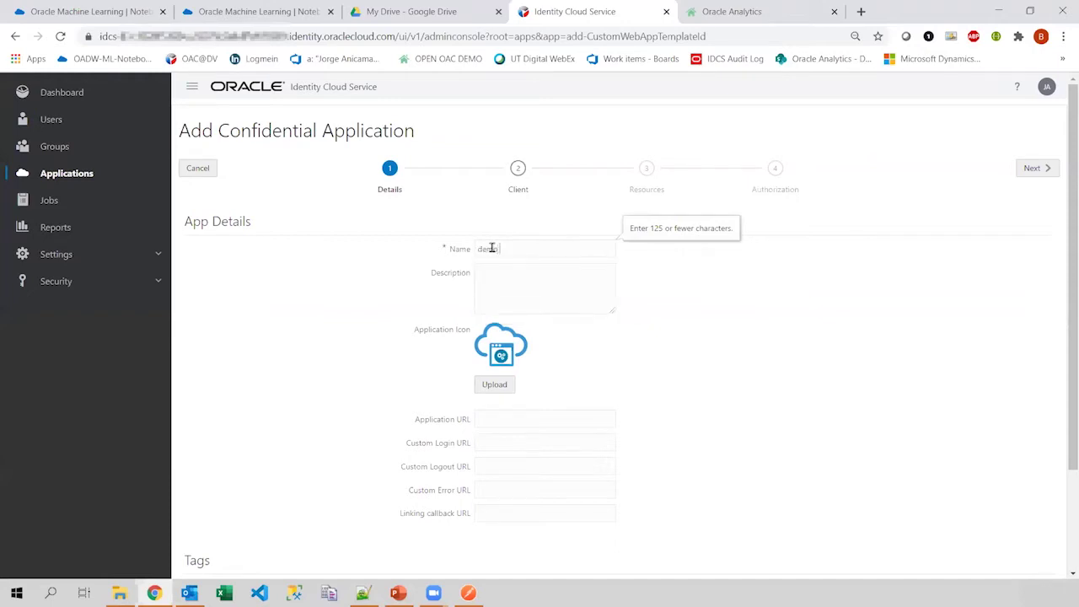
text( OAS)
click(669, 267)
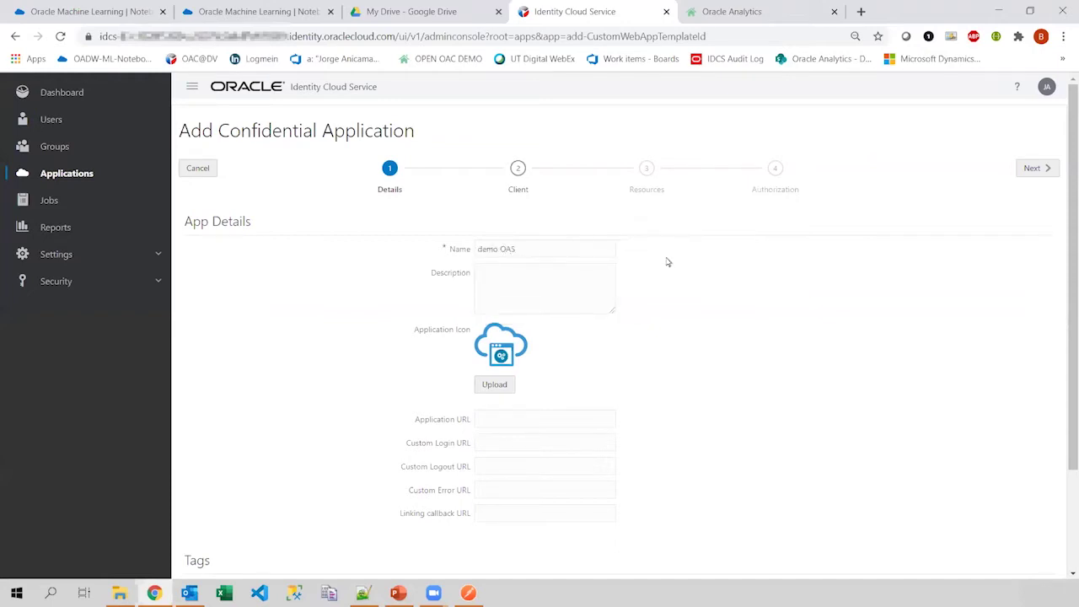
click(1033, 169)
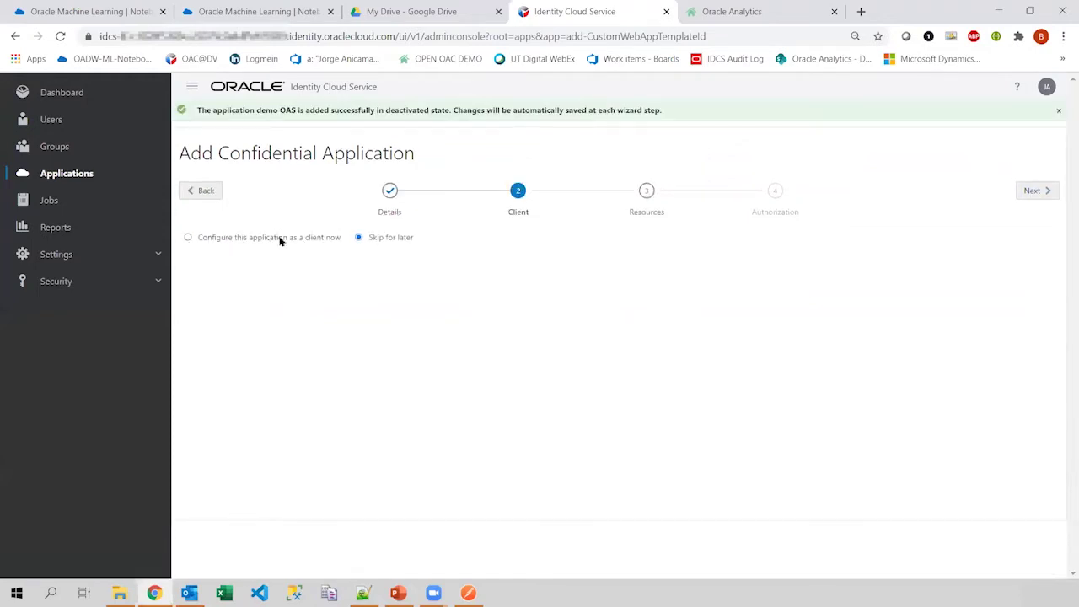
Configure demo OAS as a client now, allowing the Client Credentials grant type.
click(189, 238)
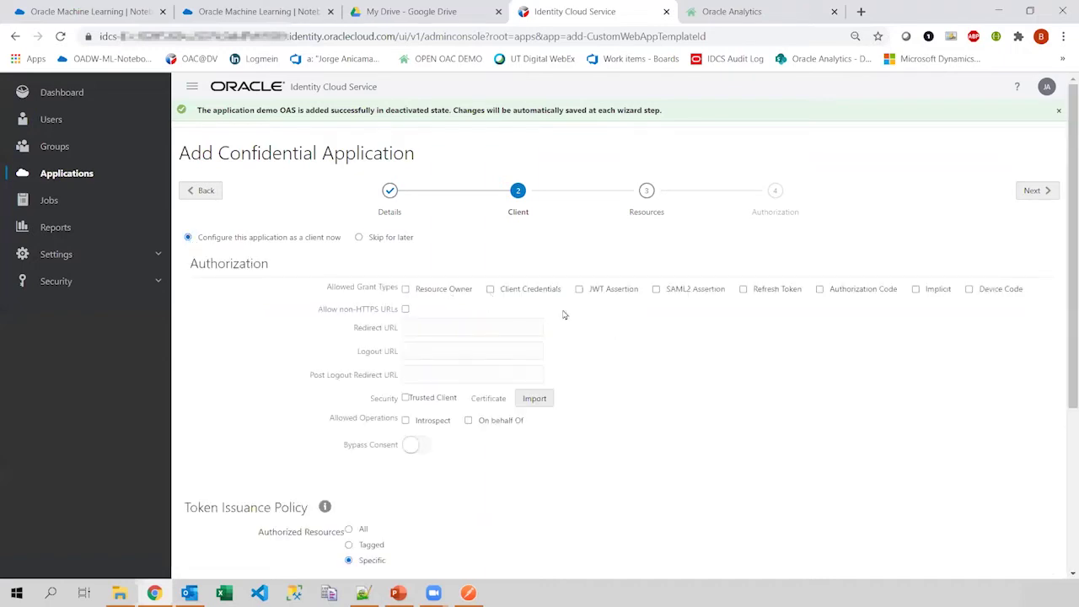
click(491, 290)
scroll(570, 352, down, 3)
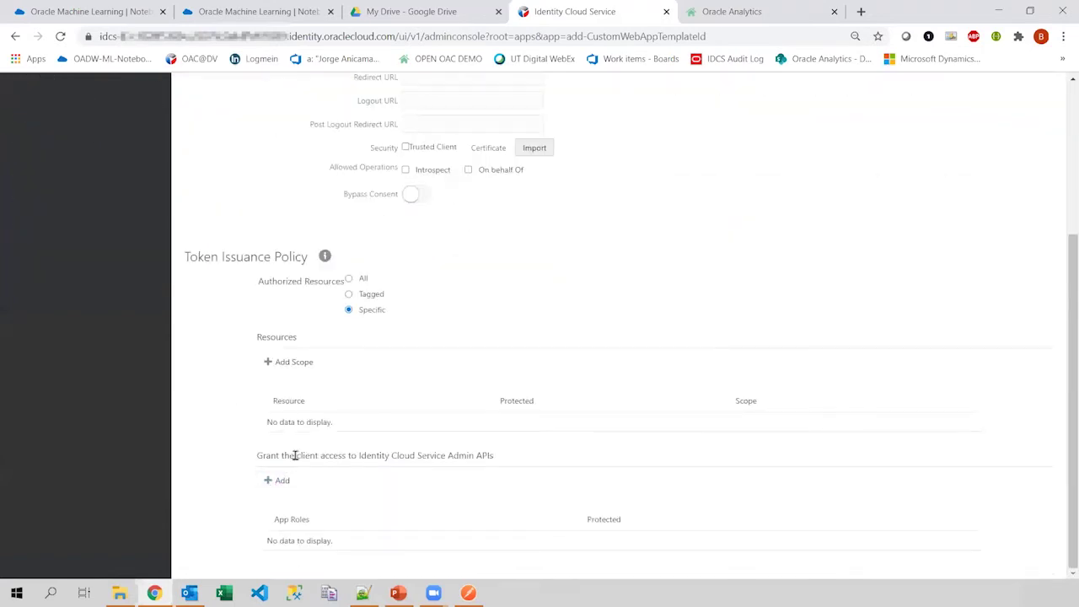
drag(295, 456, 394, 455)
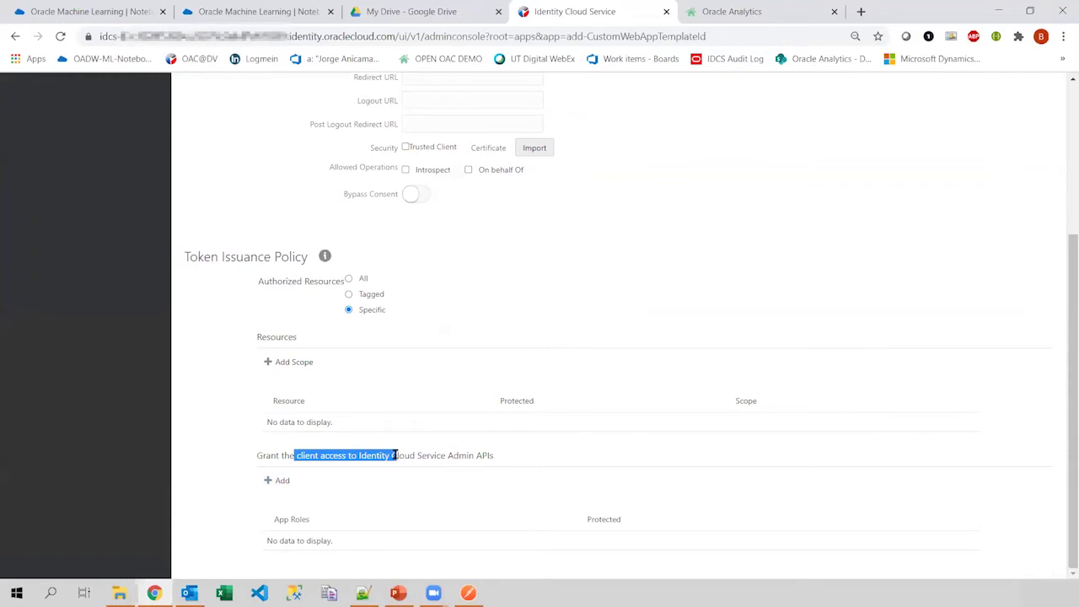
click(395, 455)
drag(467, 455, 494, 456)
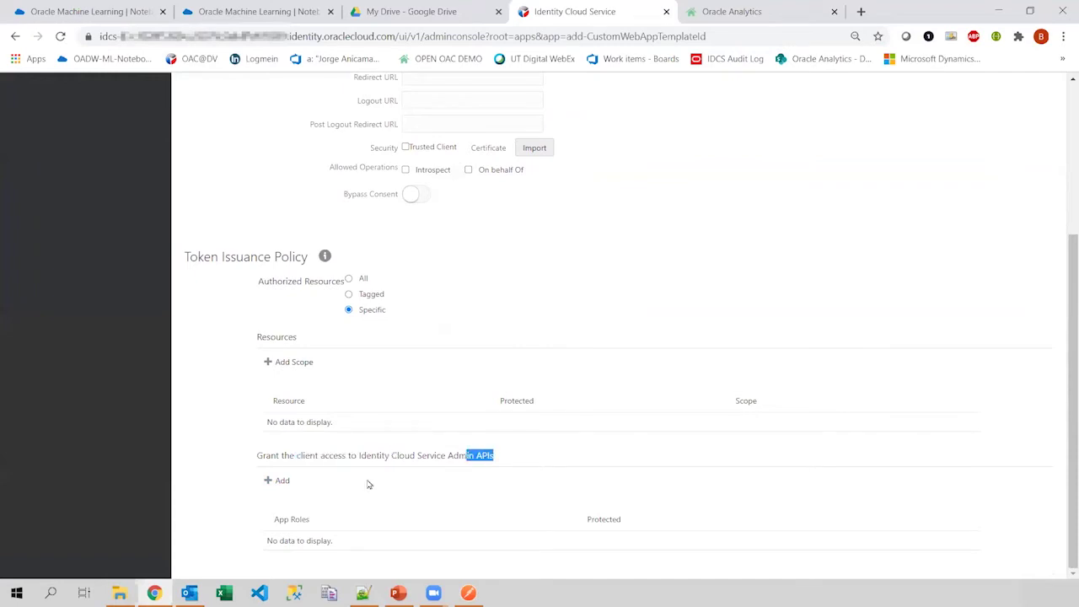
Grant the Identity Domain Administrator admin app role and proceed to the Resources step.
click(279, 480)
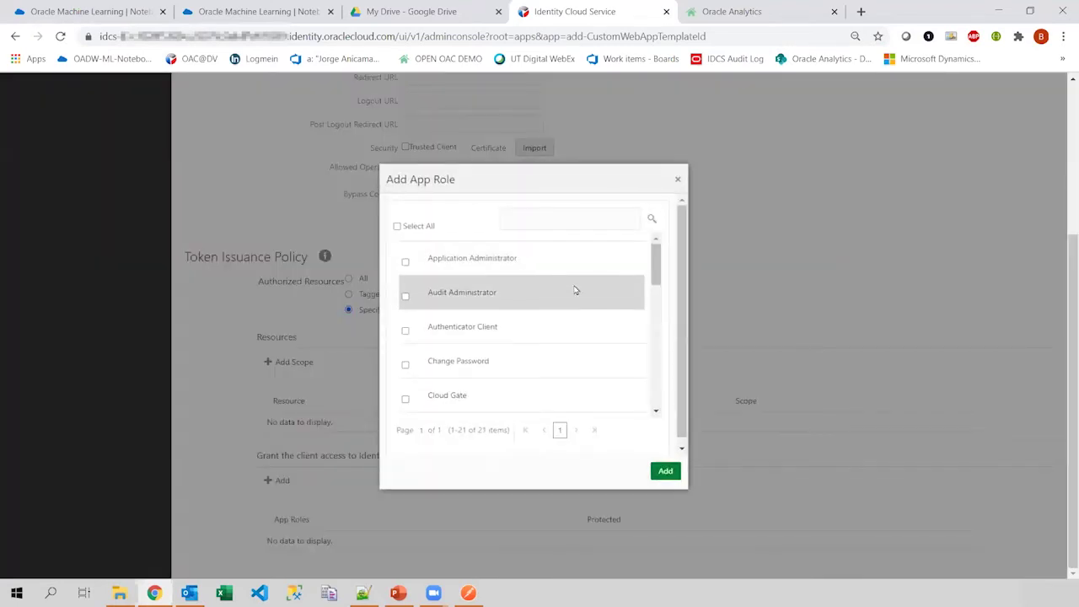
scroll(576, 290, down, 5)
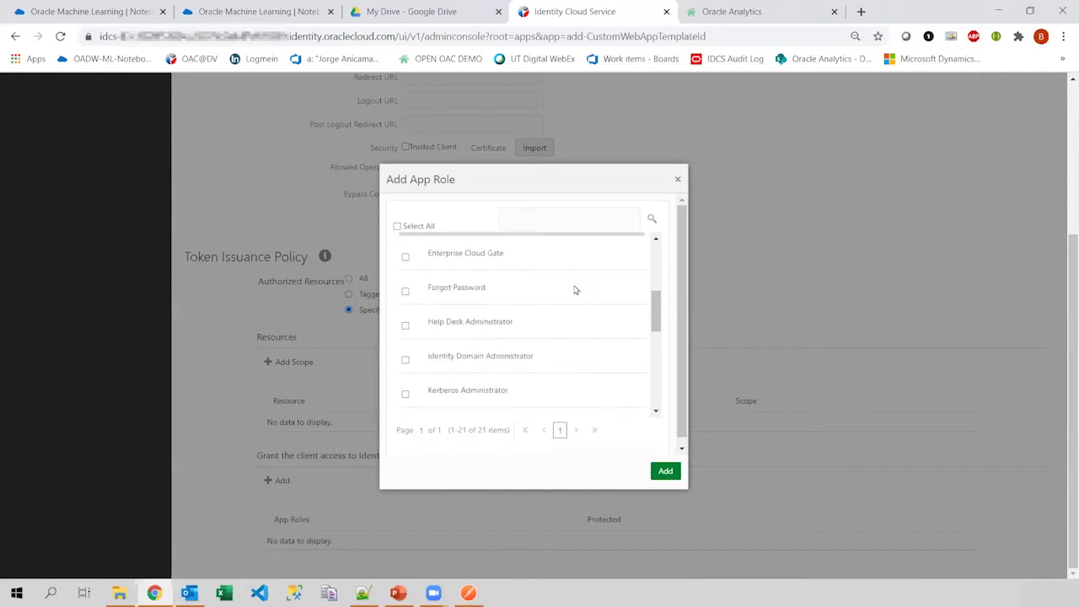
click(406, 360)
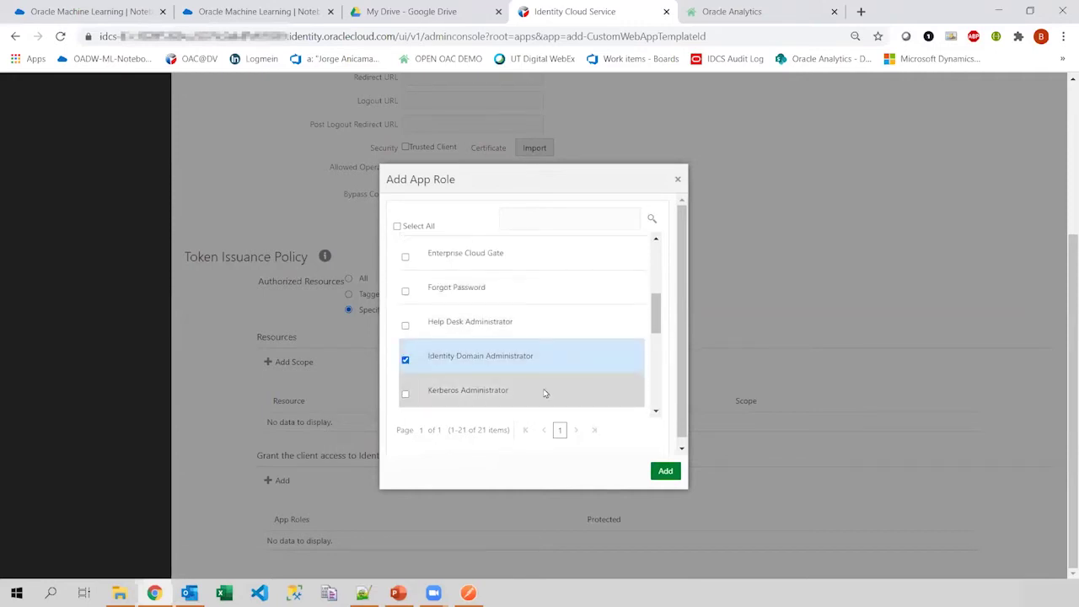
click(666, 473)
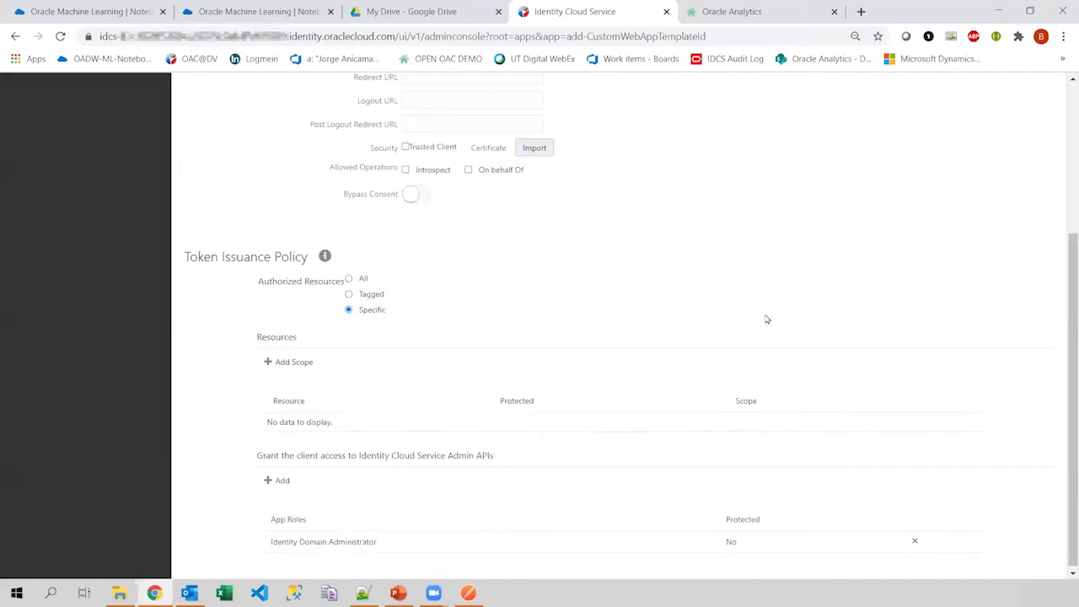
scroll(766, 320, up, 3)
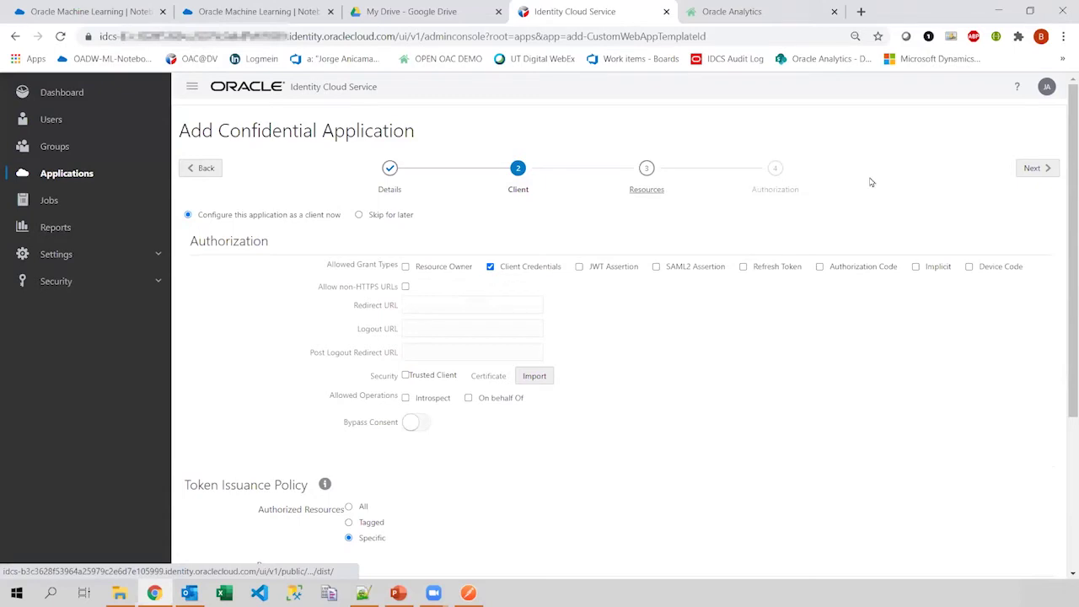
click(1048, 169)
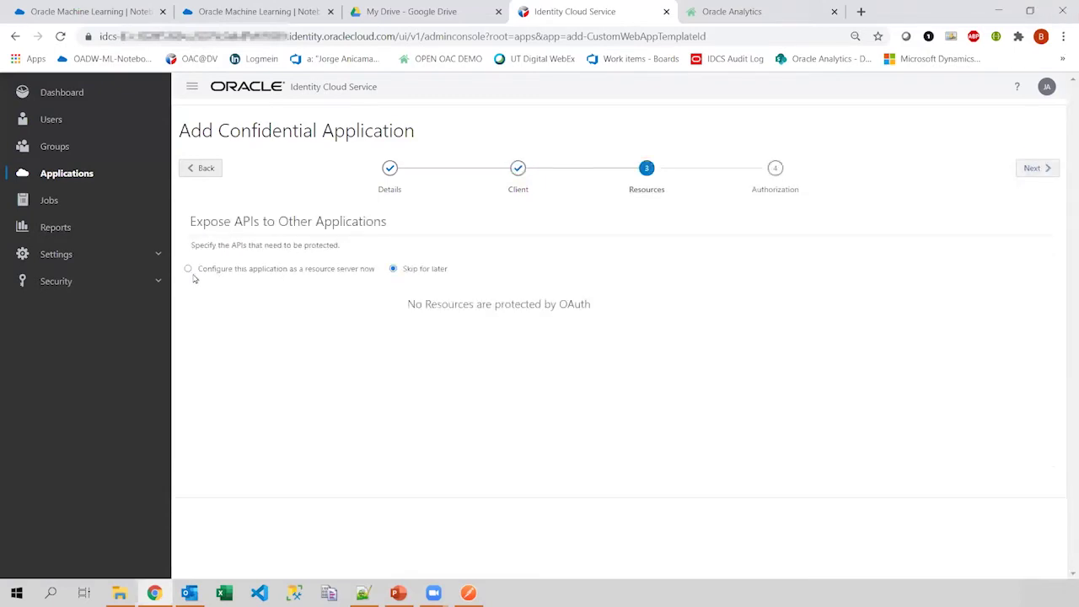
Keep resources on 'Skip for later' and finish the wizard to reveal the client ID and secret.
click(188, 270)
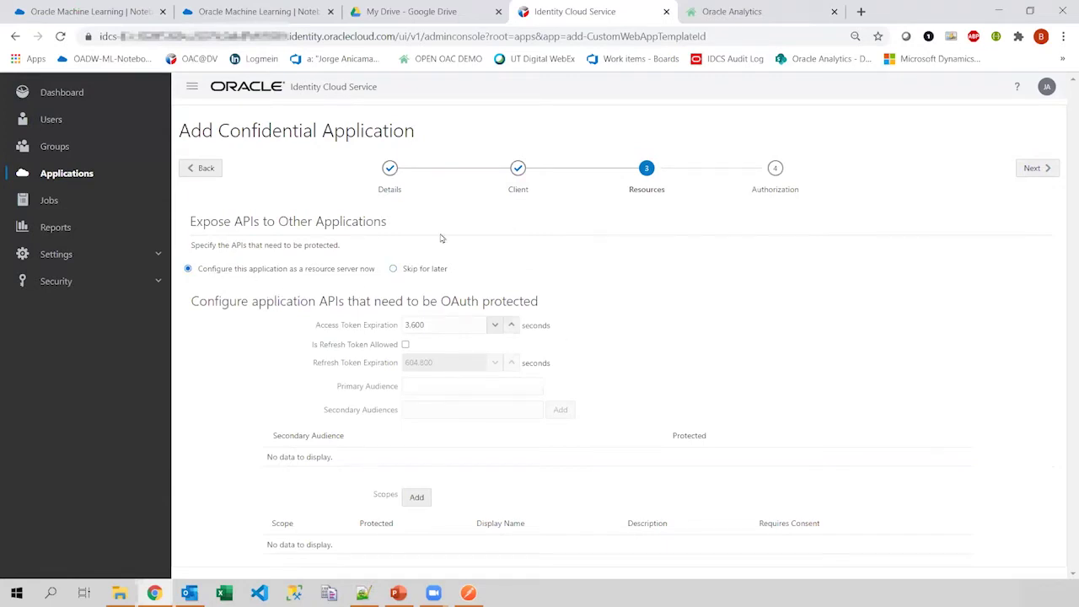
click(394, 270)
click(1029, 169)
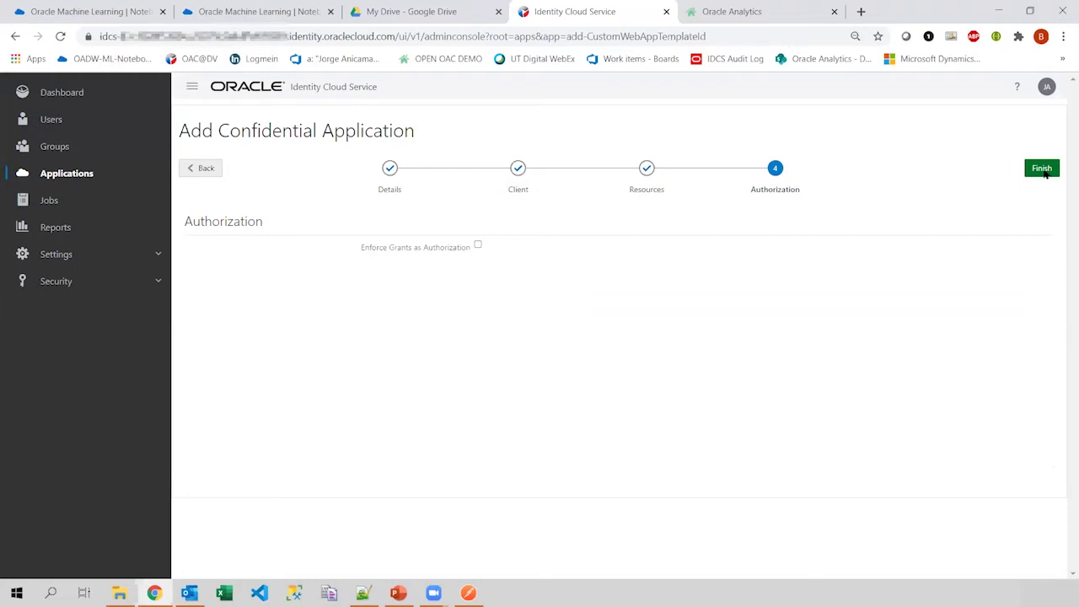
click(1045, 173)
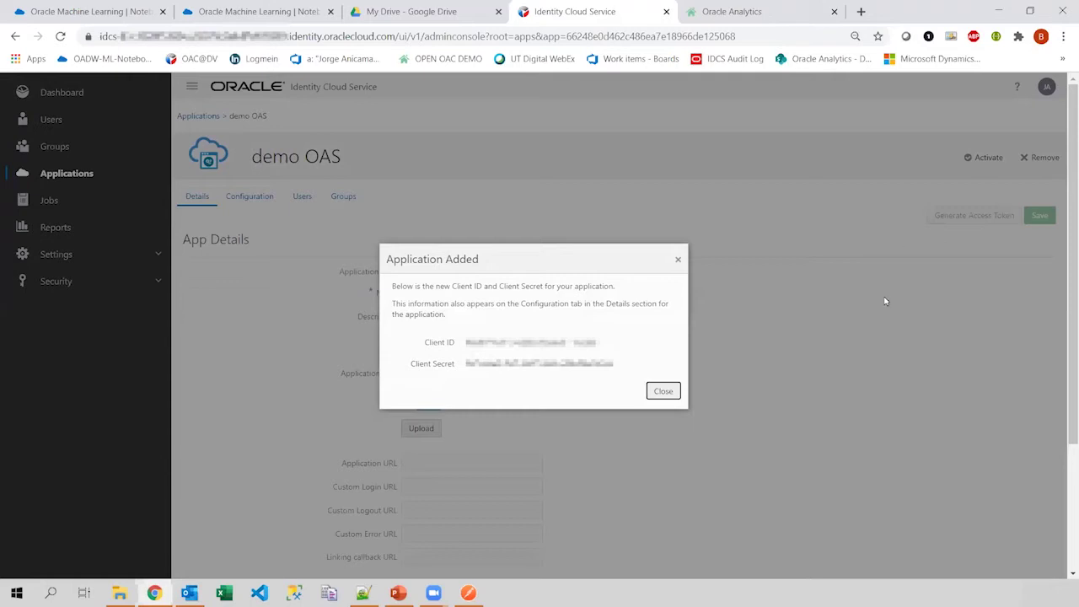
Dismiss the Application Added dialog and confirm activating demo OAS.
click(662, 392)
click(662, 393)
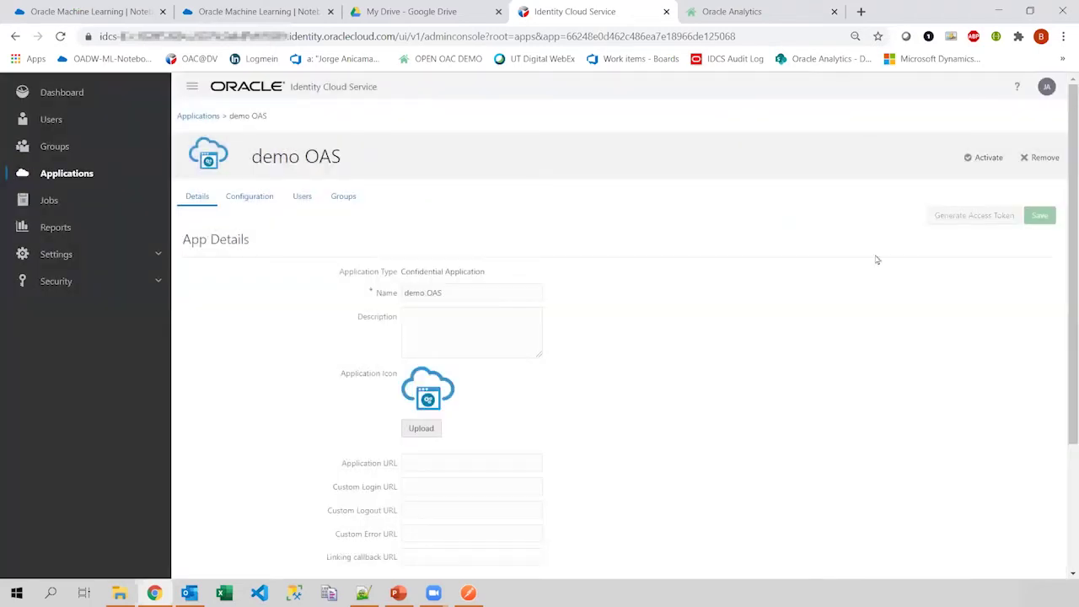
click(984, 160)
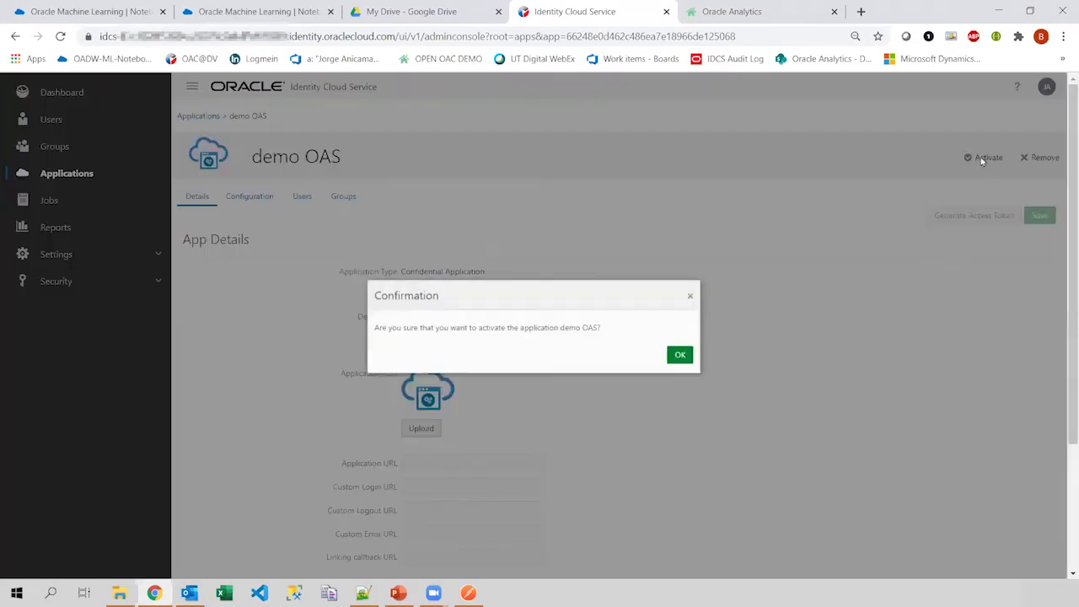
click(684, 357)
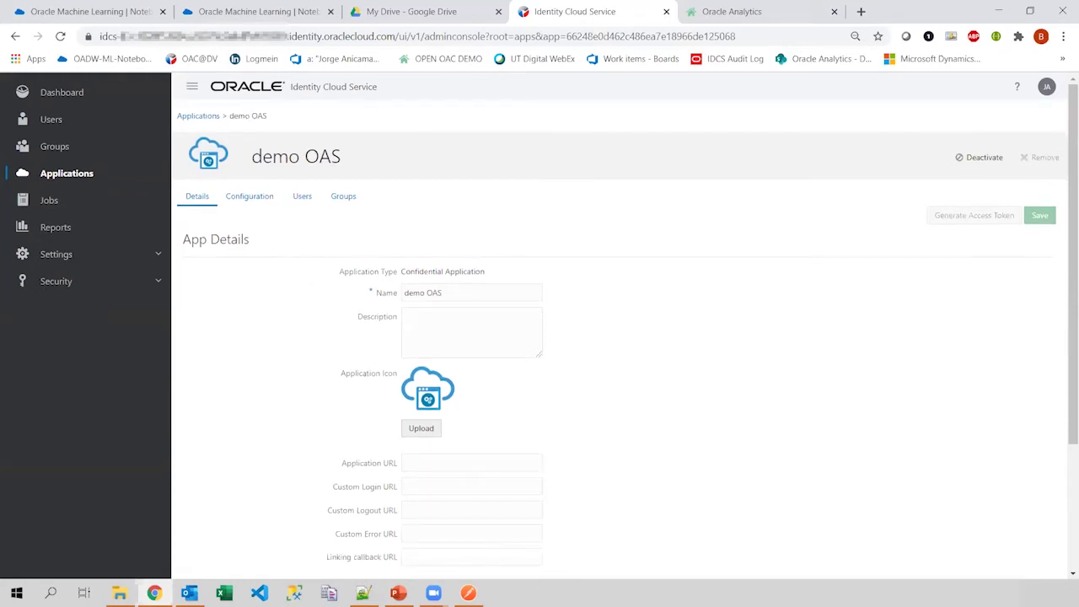
mouse_move(469, 593)
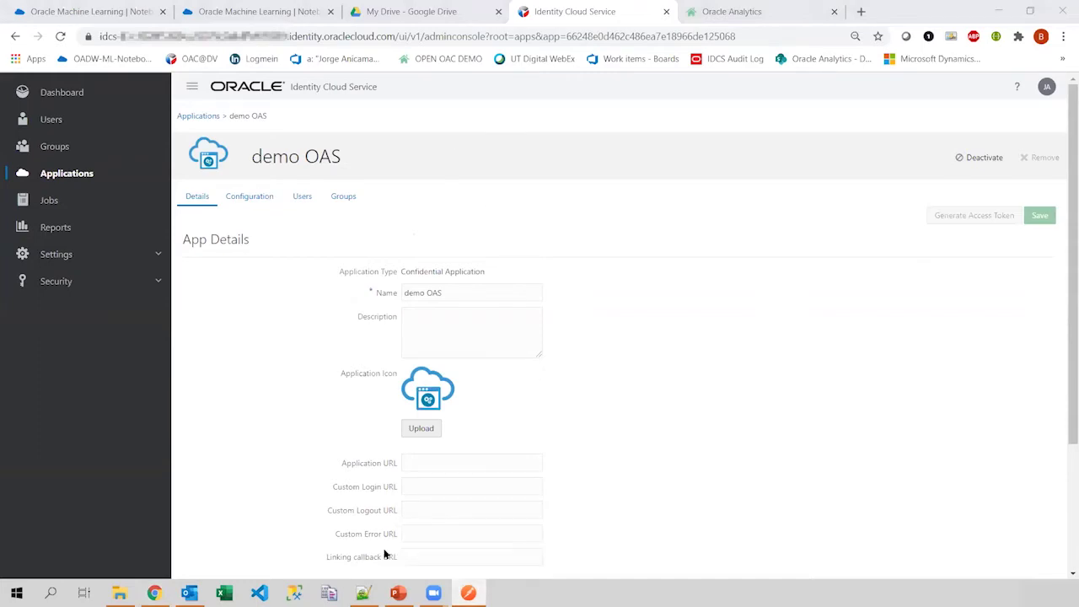
In Postman, send the 'Obtain access_token (client credentials)' request for a 200 OK token, then open the audit events request.
click(469, 593)
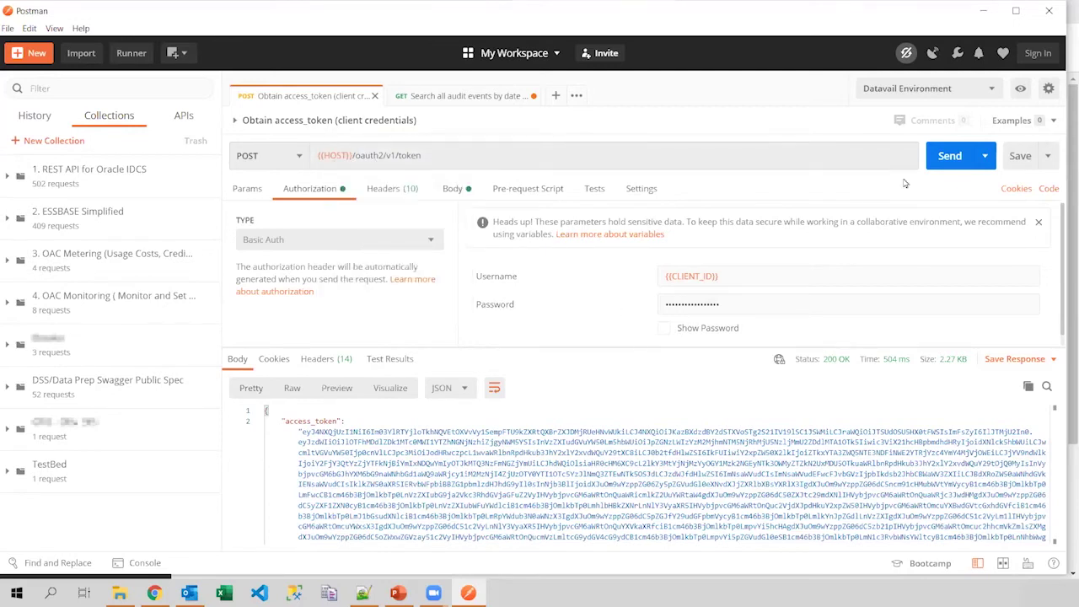
click(951, 157)
mouse_move(833, 363)
key(ctrl+Tab)
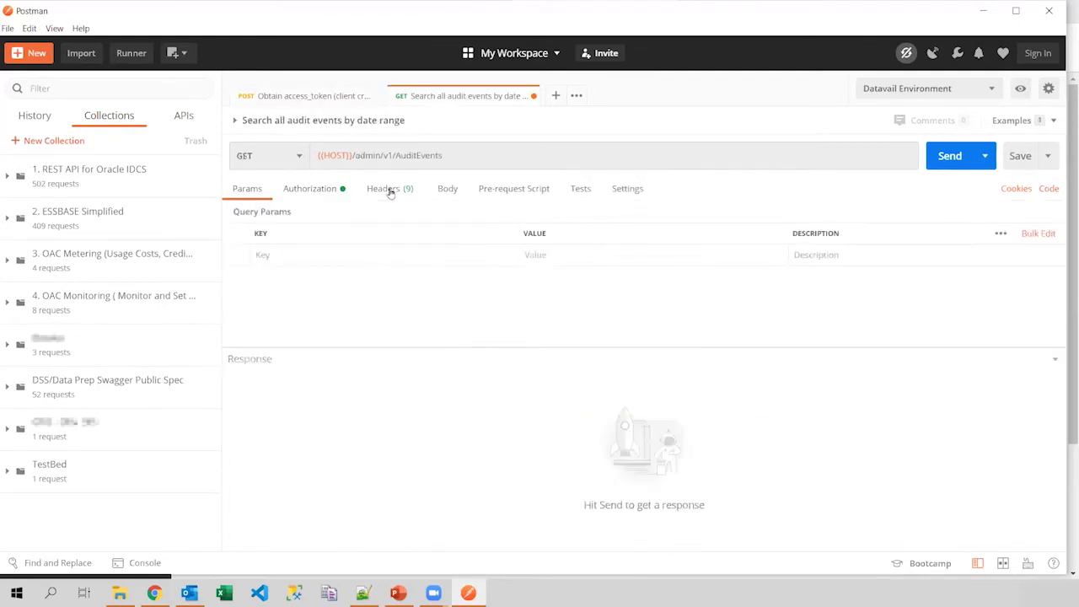
Paste the new access token as the AuditEvents Bearer Token, deleting the leftover label and both quotes.
click(319, 192)
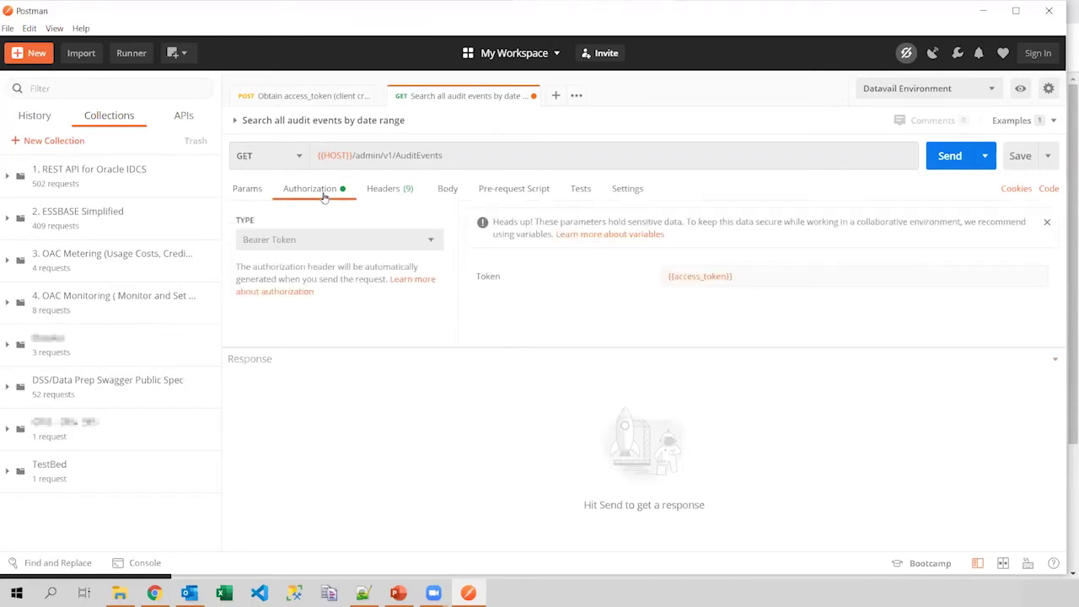
click(780, 278)
triple_click(672, 278)
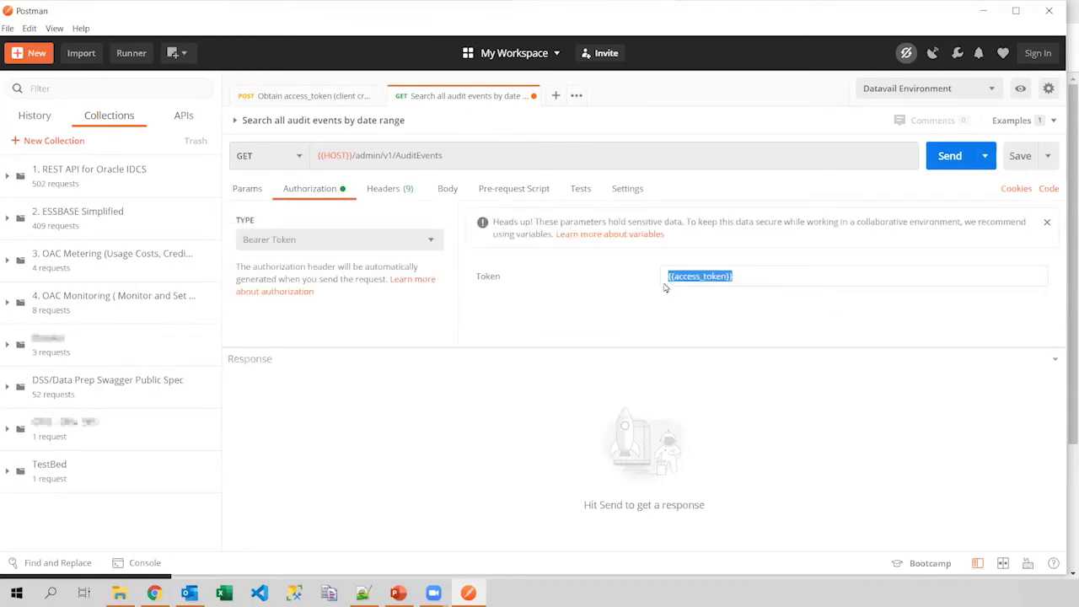
key(ctrl+v)
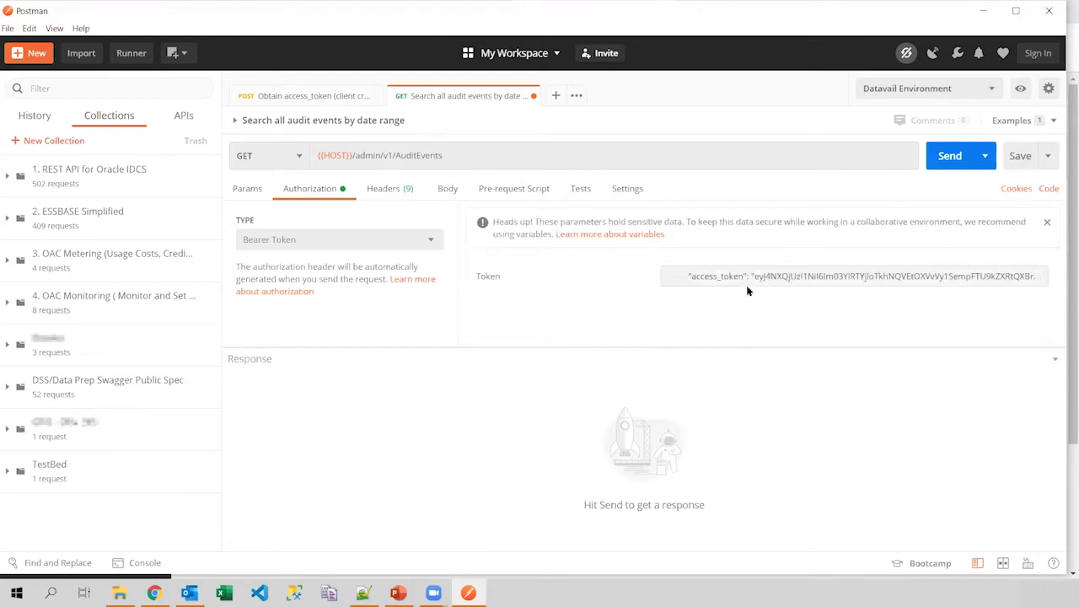
click(749, 278)
drag(751, 278, 656, 275)
key(BackSpace)
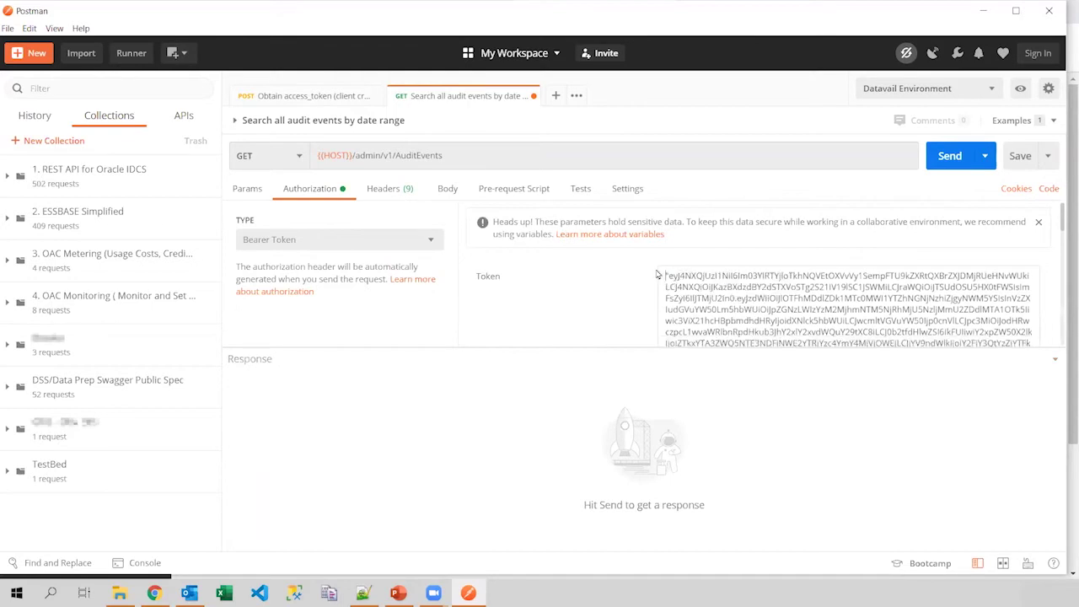
key(Delete)
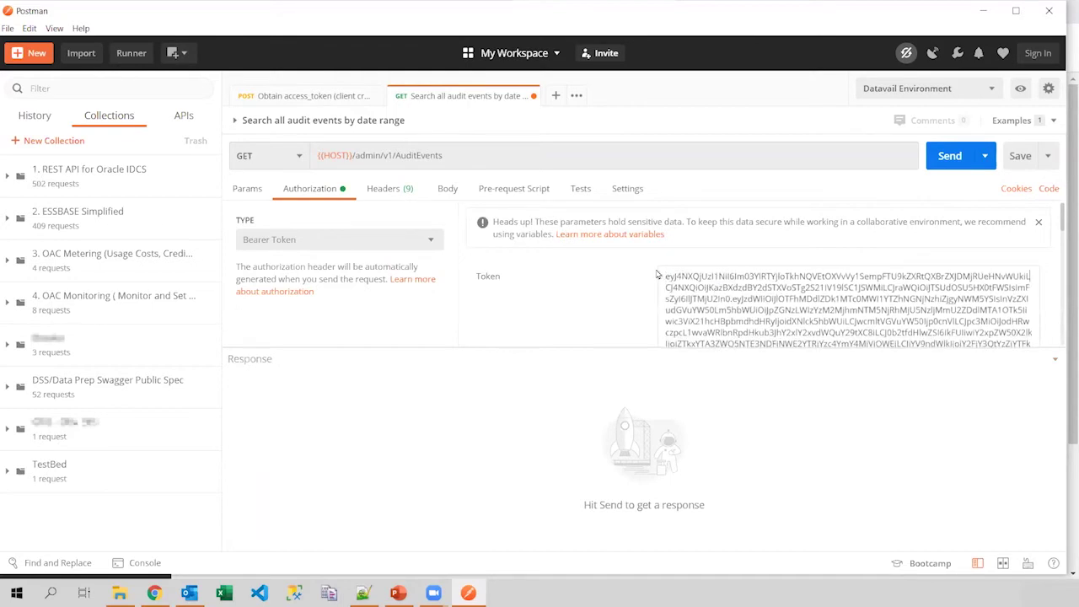
key(ctrl+End)
key(BackSpace)
key(BackSpace)
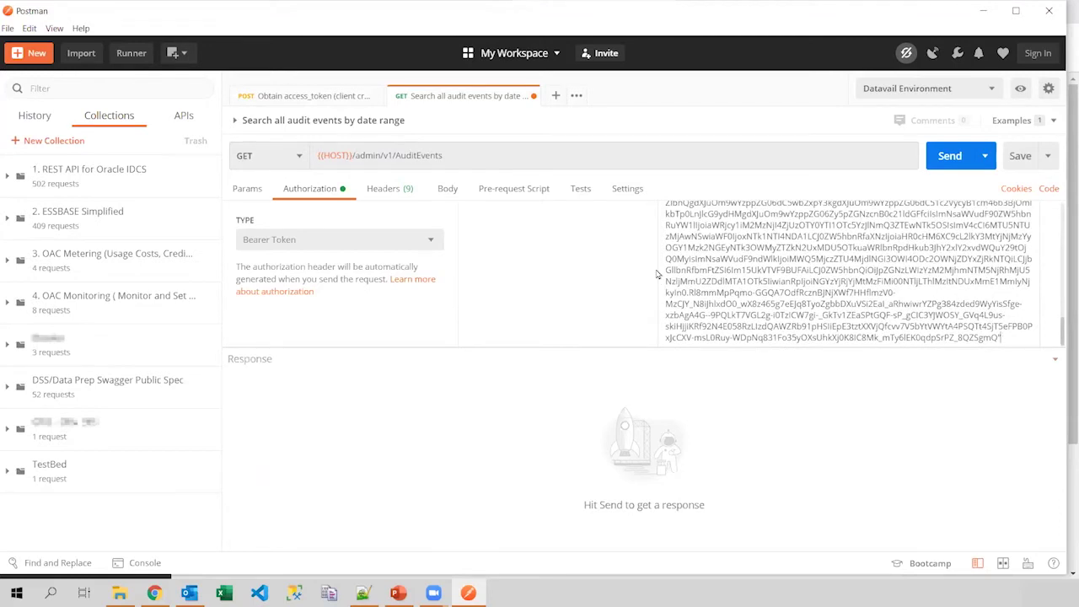
click(599, 259)
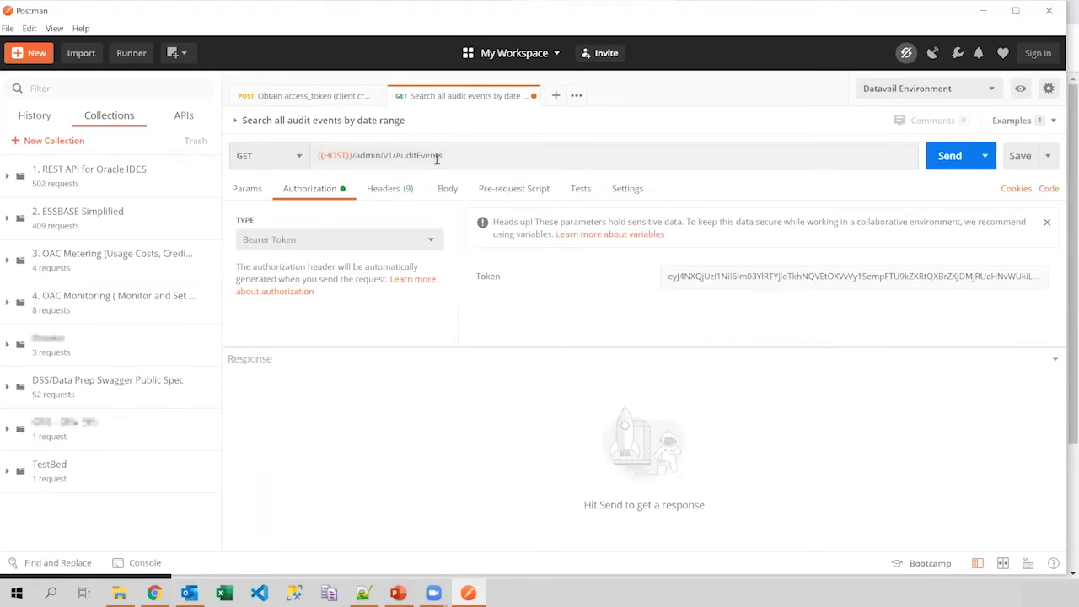
Send the AuditEvents request, check totalResults 8846, and switch to auditUSERS_REST.py in VS Code.
click(934, 164)
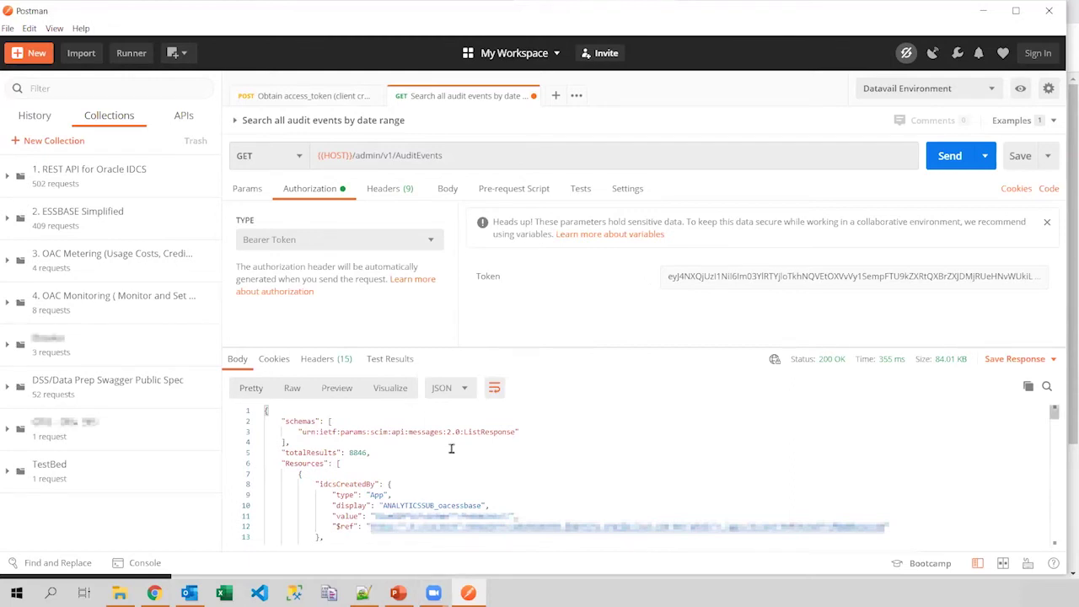
double_click(354, 453)
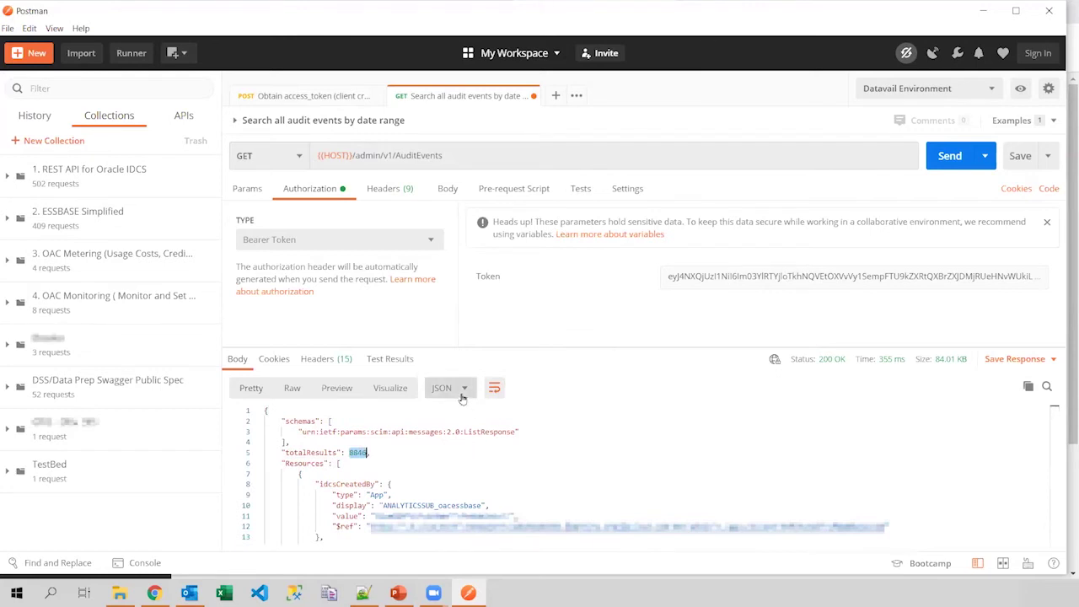
key(alt+Tab)
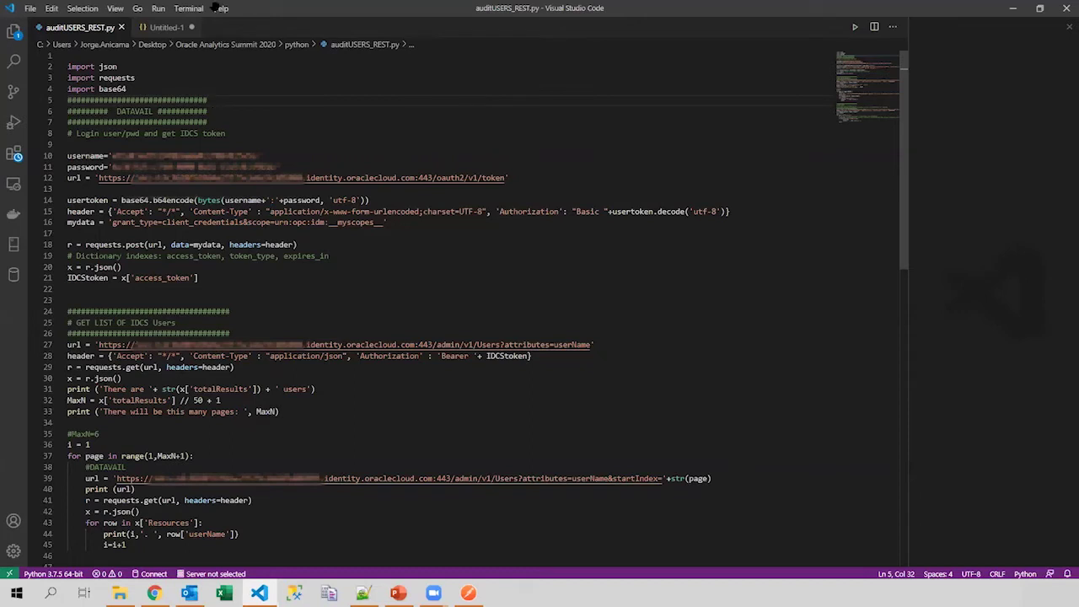
Run auditUSERS_REST.py using Run > Run Without Debugging.
click(157, 8)
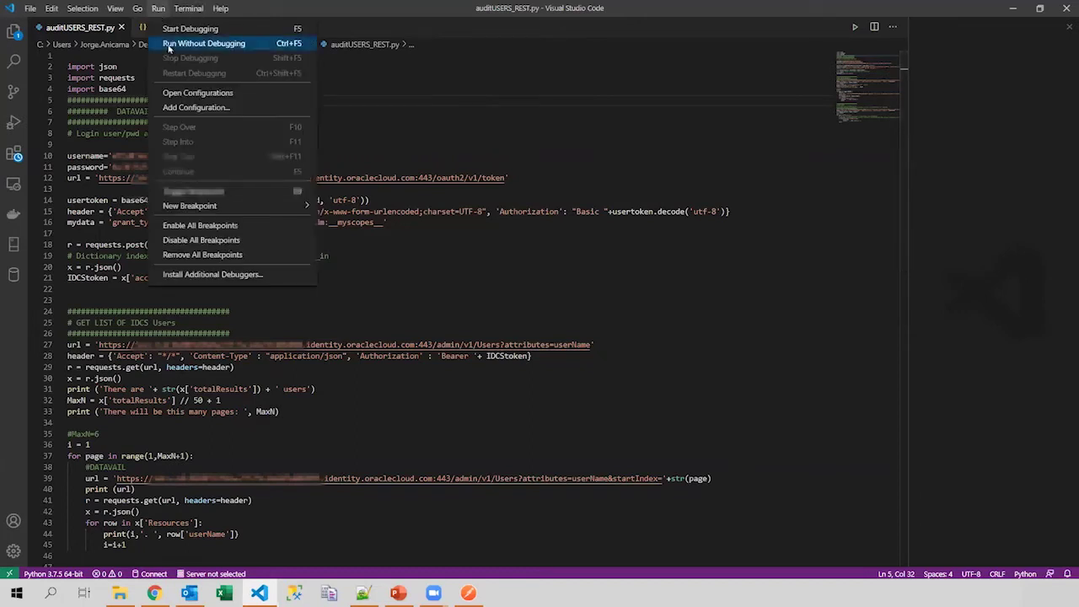
click(169, 44)
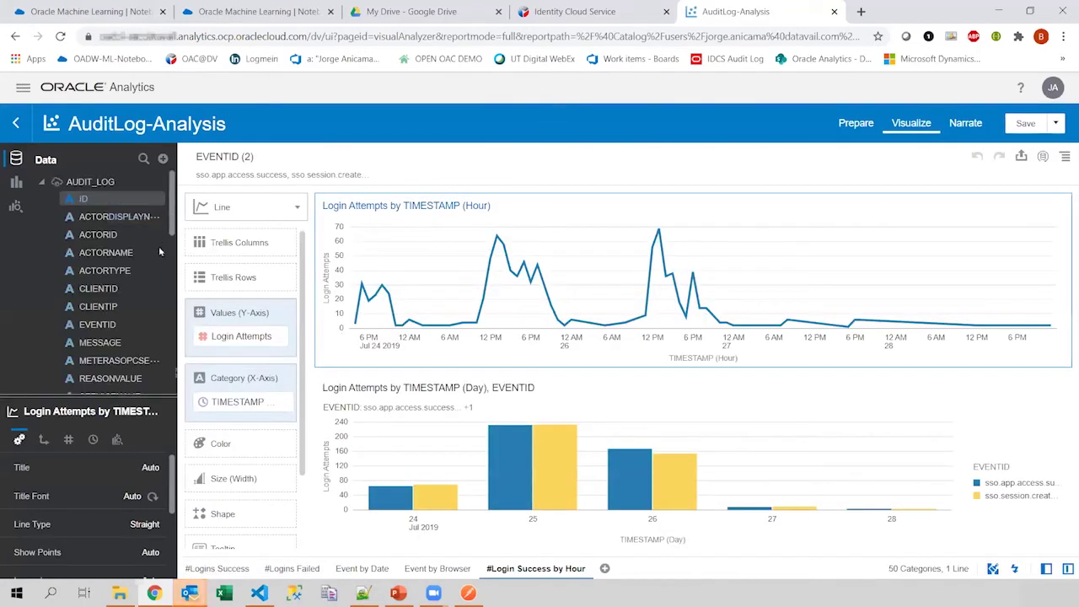
Enlarge and widen the AUDIT_LOG Data panel and collapse the TIMESTAMP field's date levels.
drag(141, 396, 140, 488)
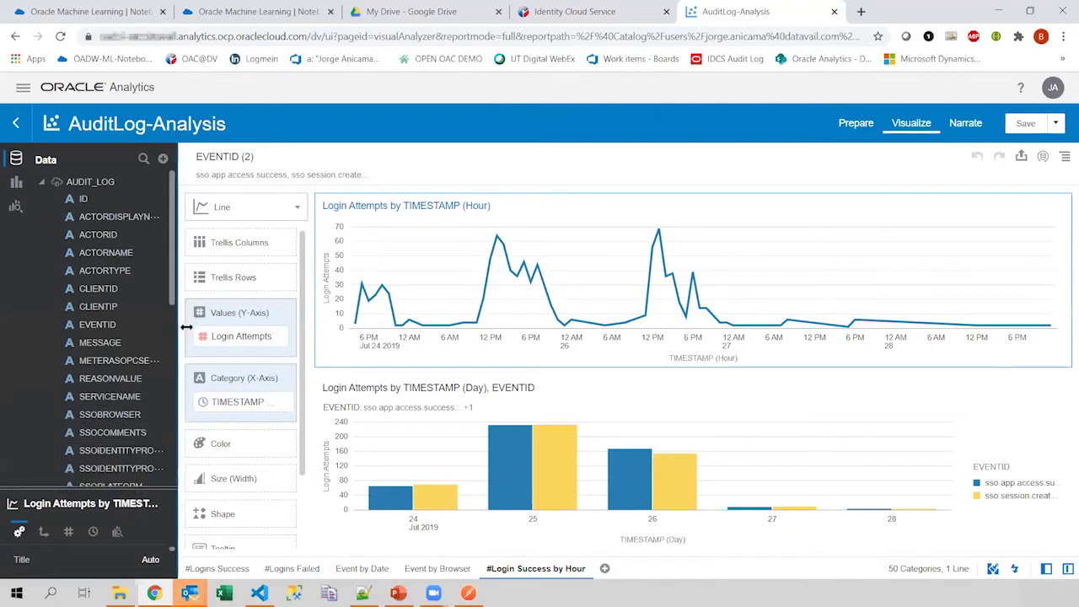
drag(186, 326, 196, 327)
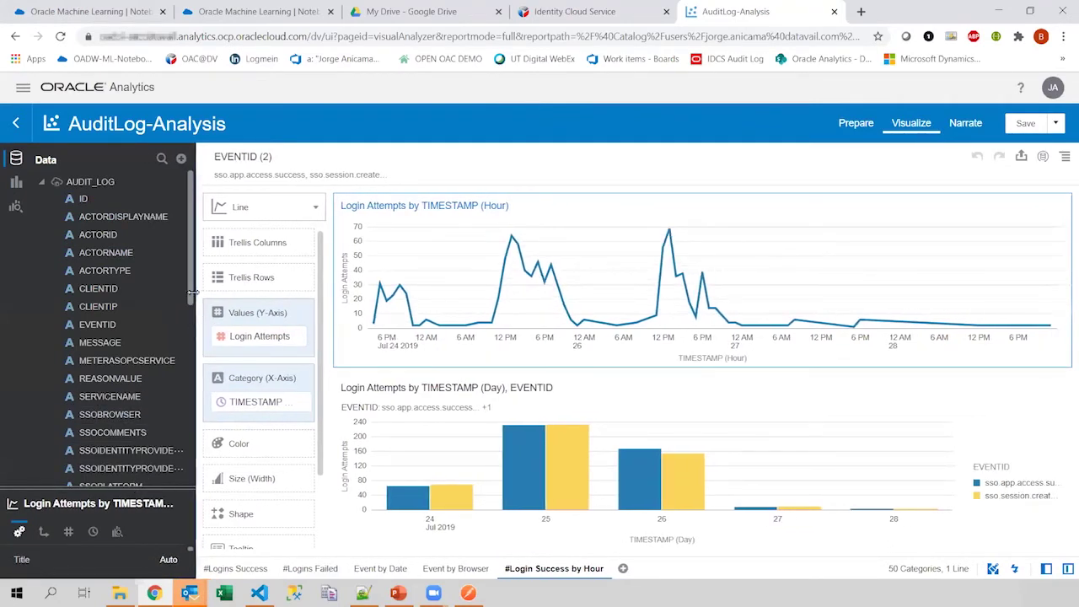
drag(193, 297, 192, 440)
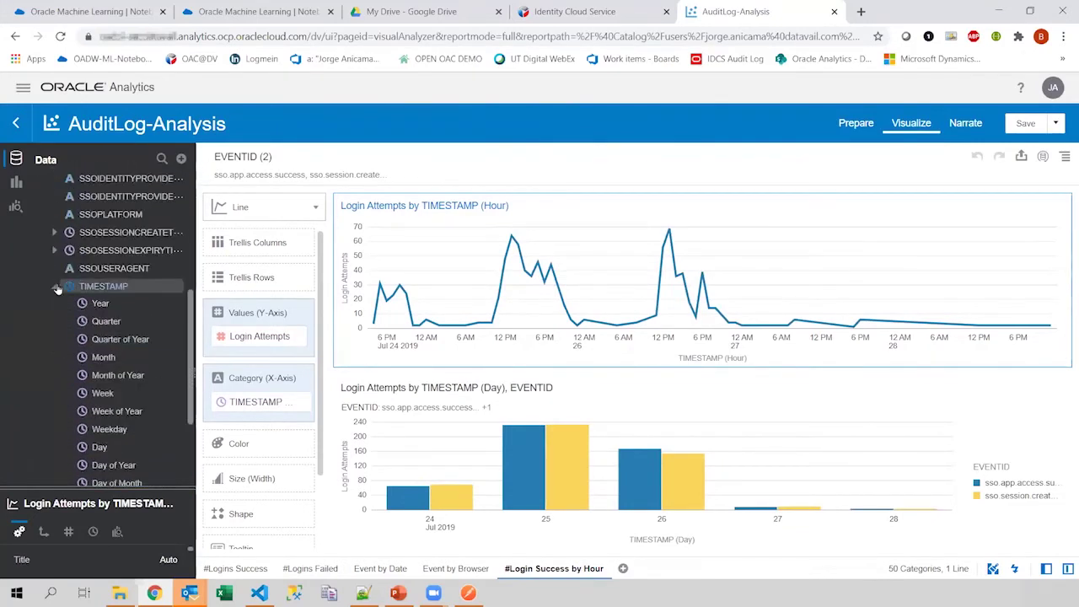
click(174, 360)
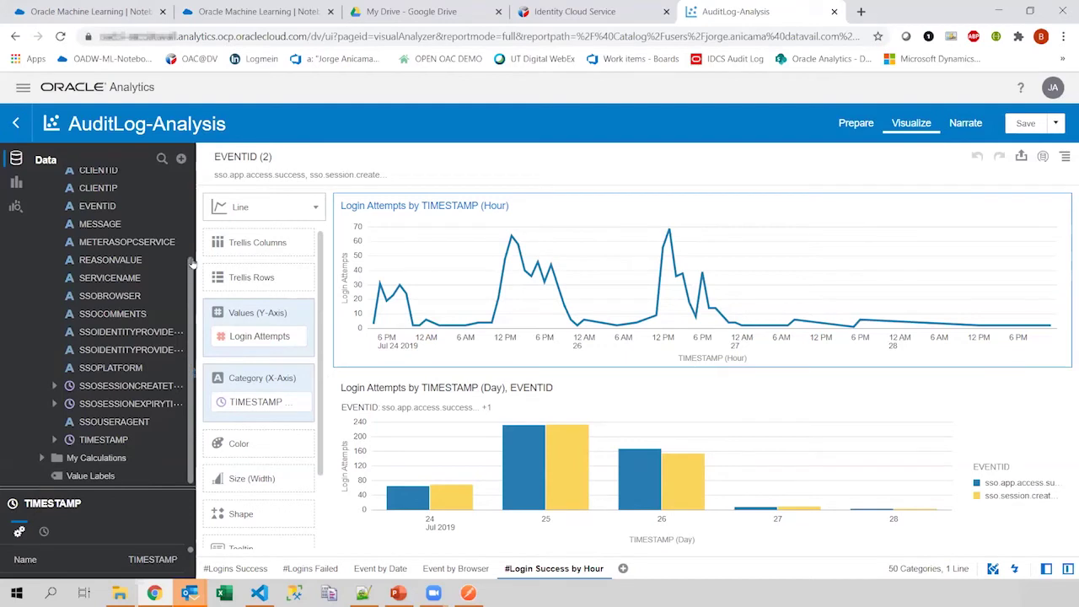
drag(190, 269, 198, 195)
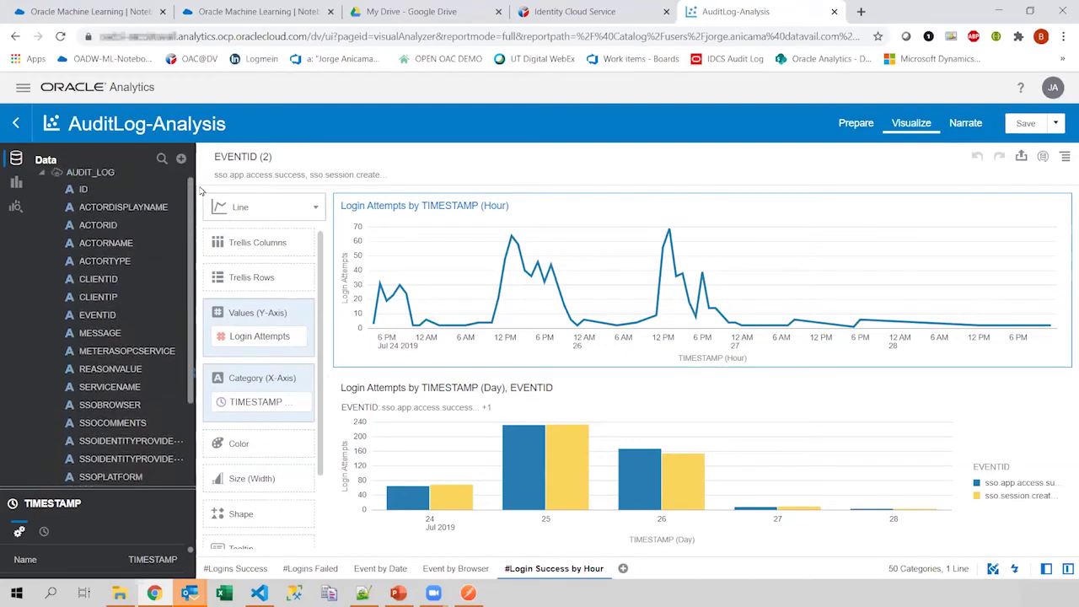
View the #Logins Success canvas, then move to the Event by Date canvas.
click(235, 569)
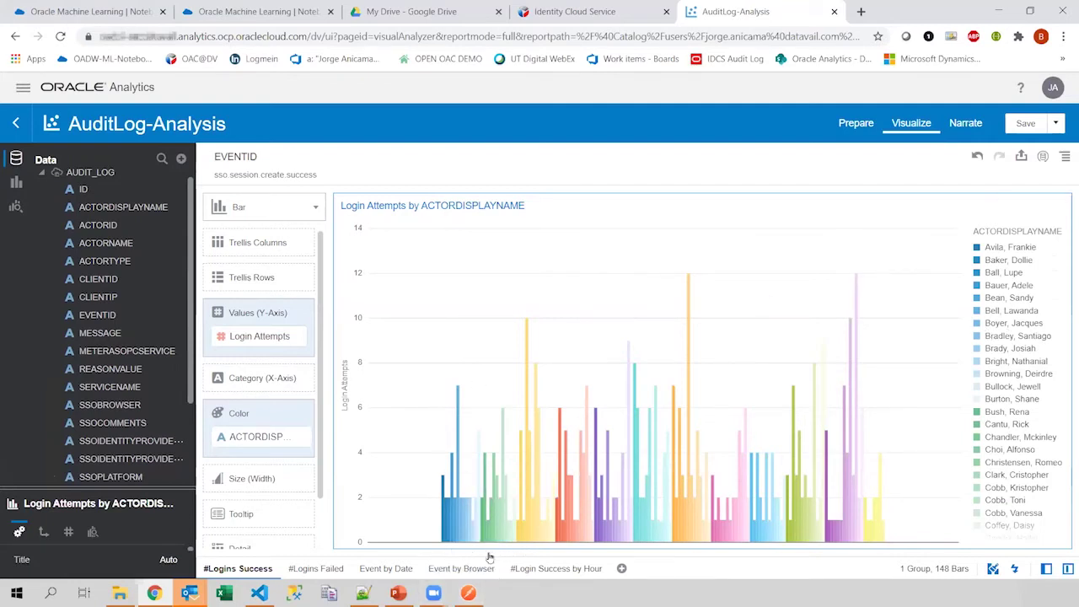
click(379, 570)
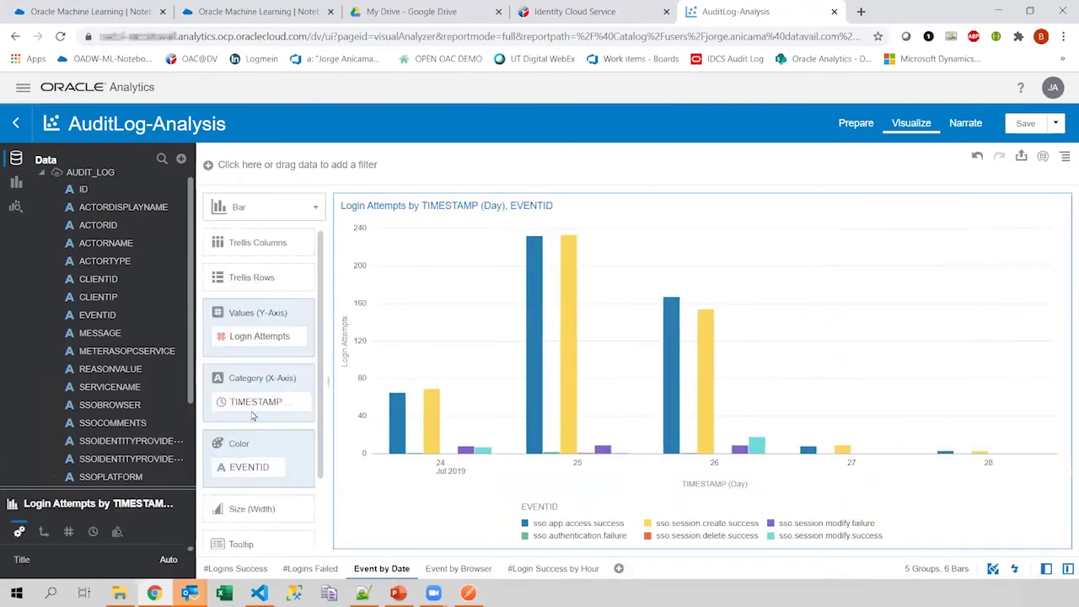
On Event by Date, read the daily sso.session.create.success counts: 69, 233 and 154 for 24–26 Jul.
click(263, 403)
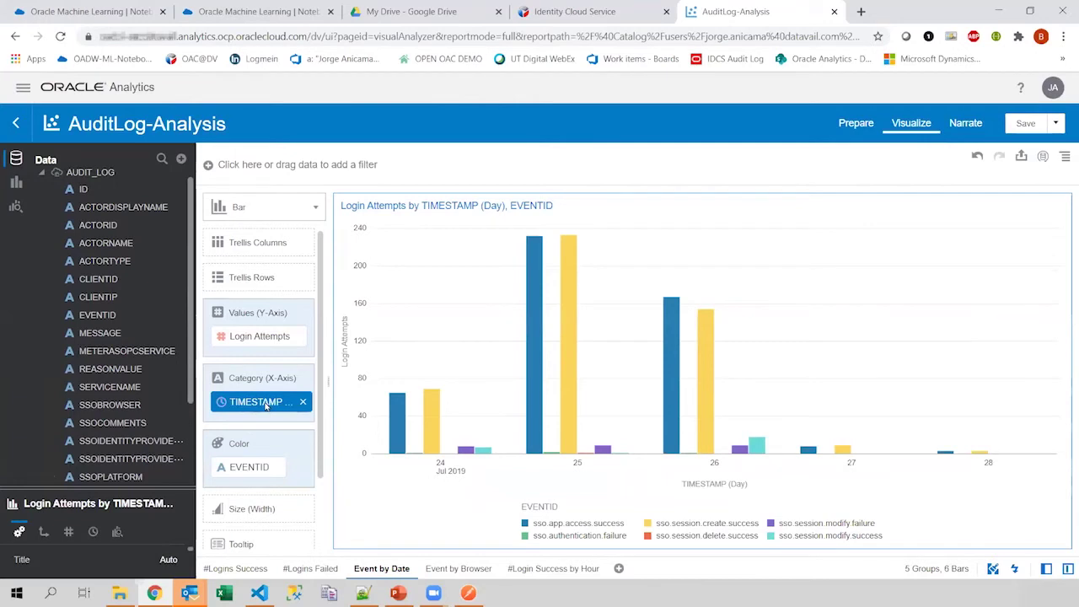
drag(264, 405, 573, 460)
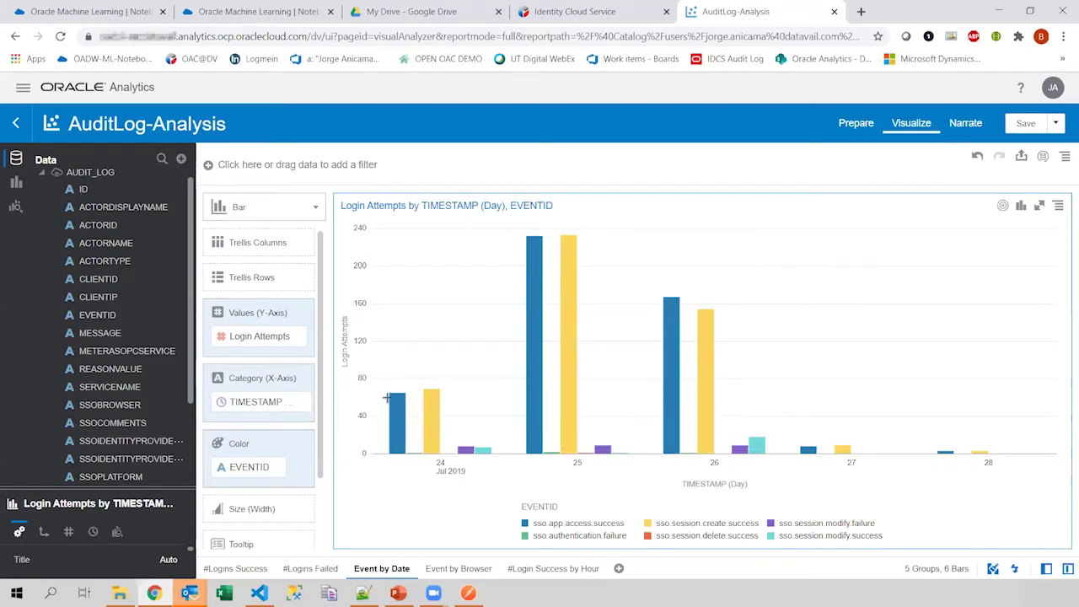
click(430, 412)
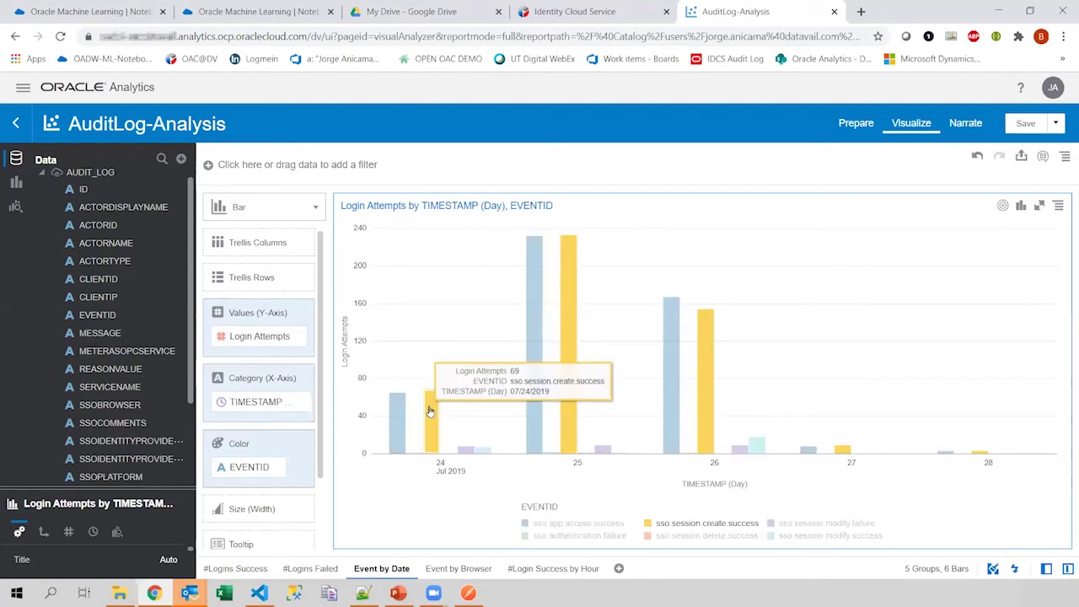
click(449, 458)
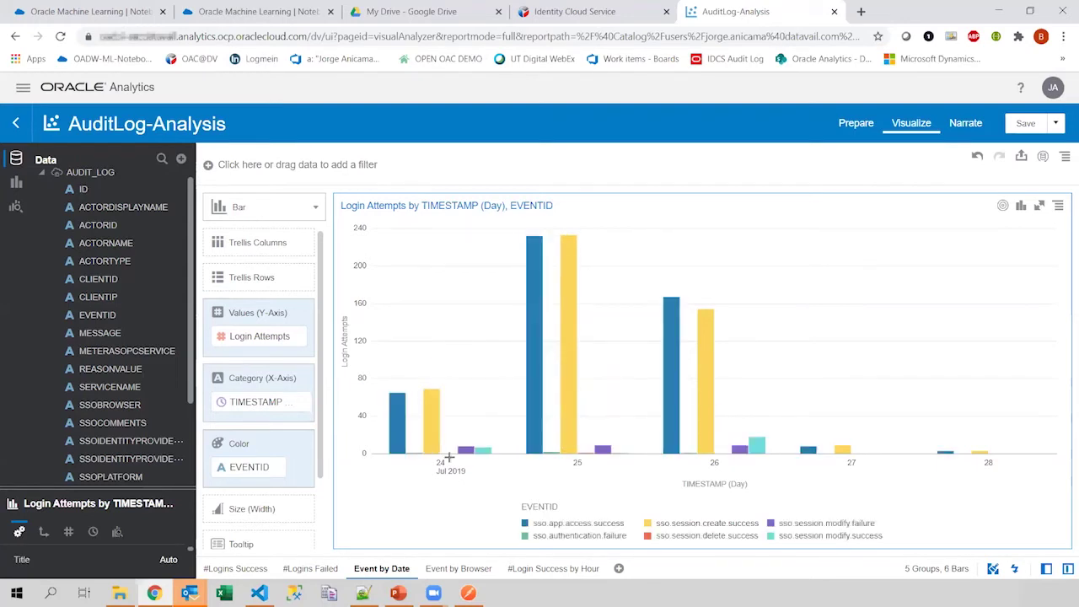
click(570, 459)
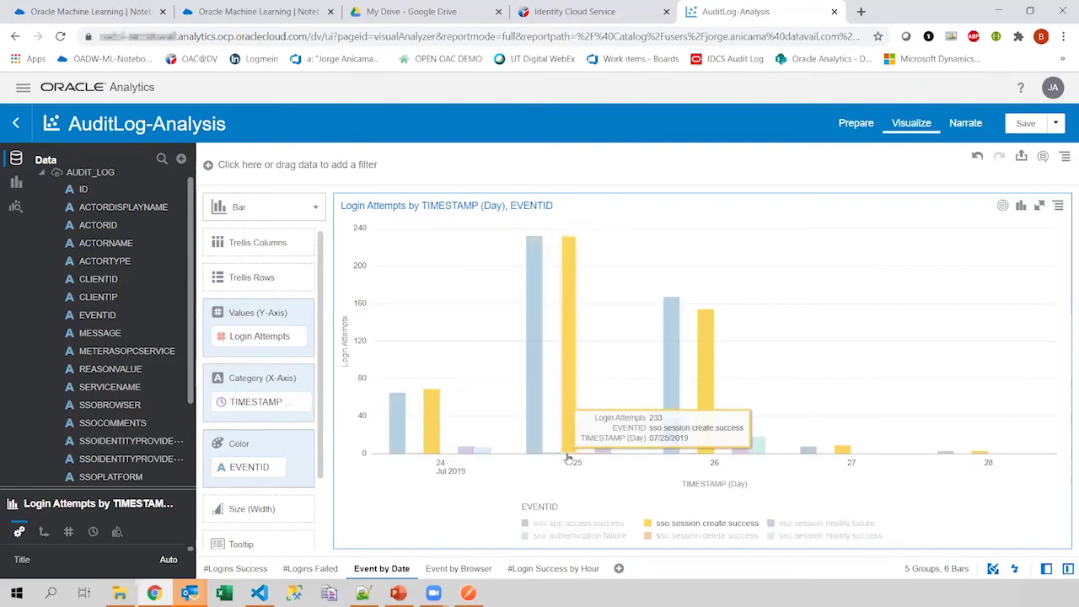
click(725, 456)
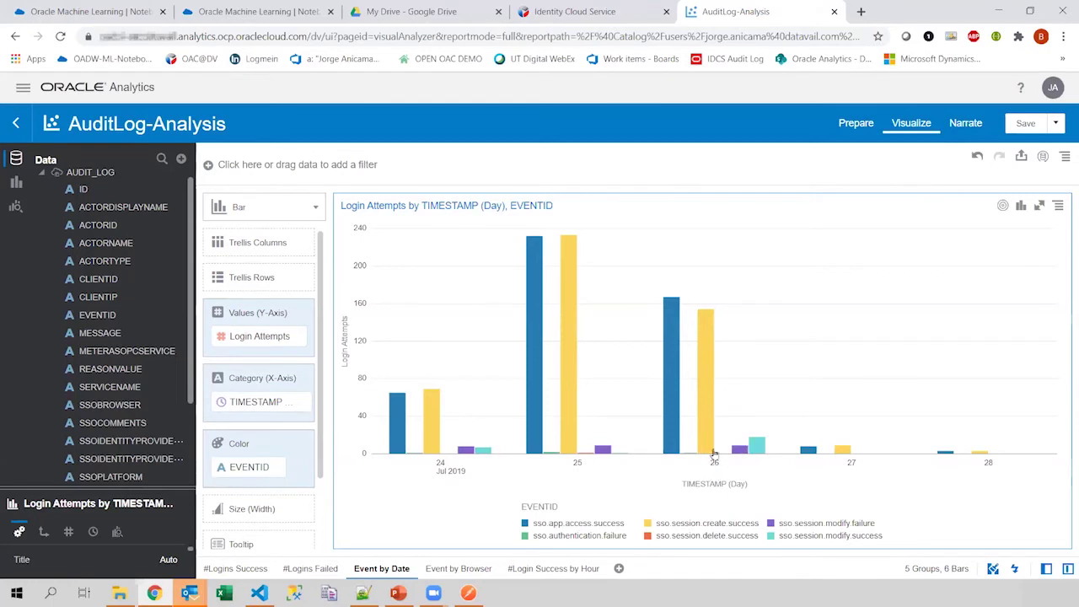
click(709, 436)
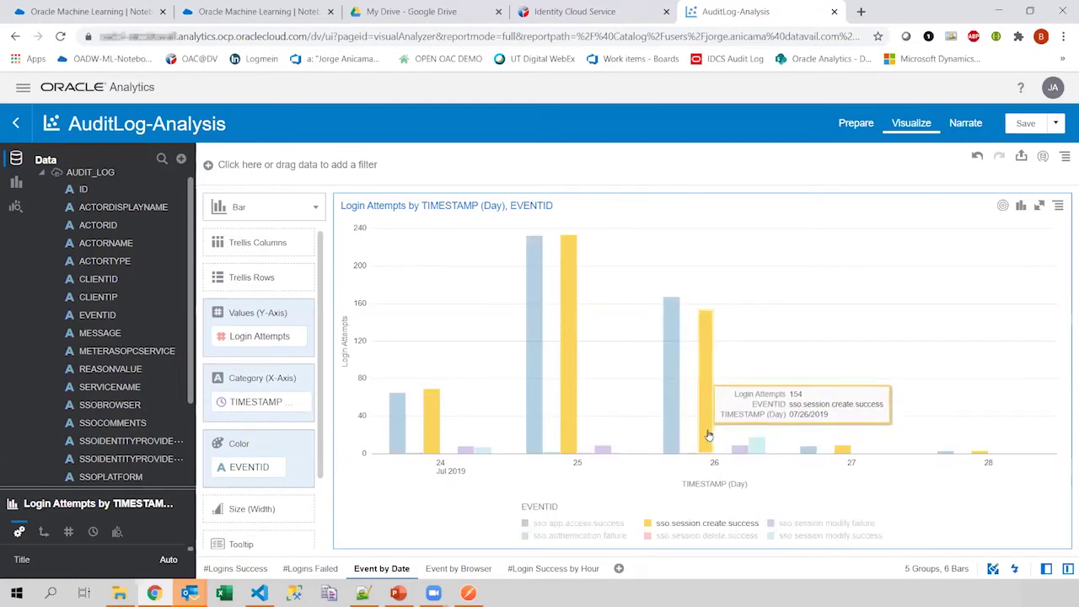
click(709, 436)
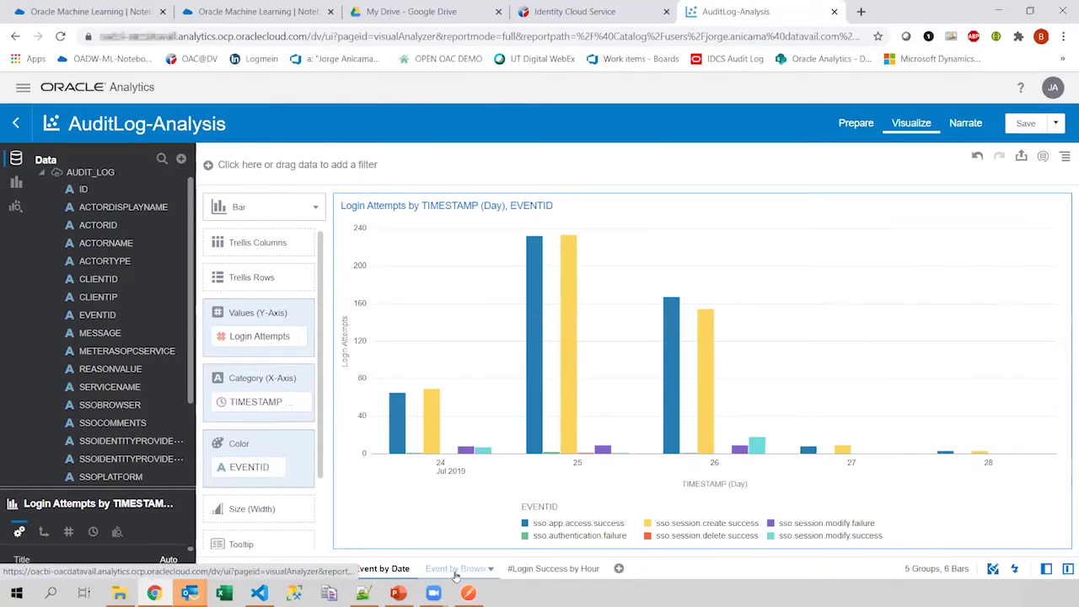
click(456, 569)
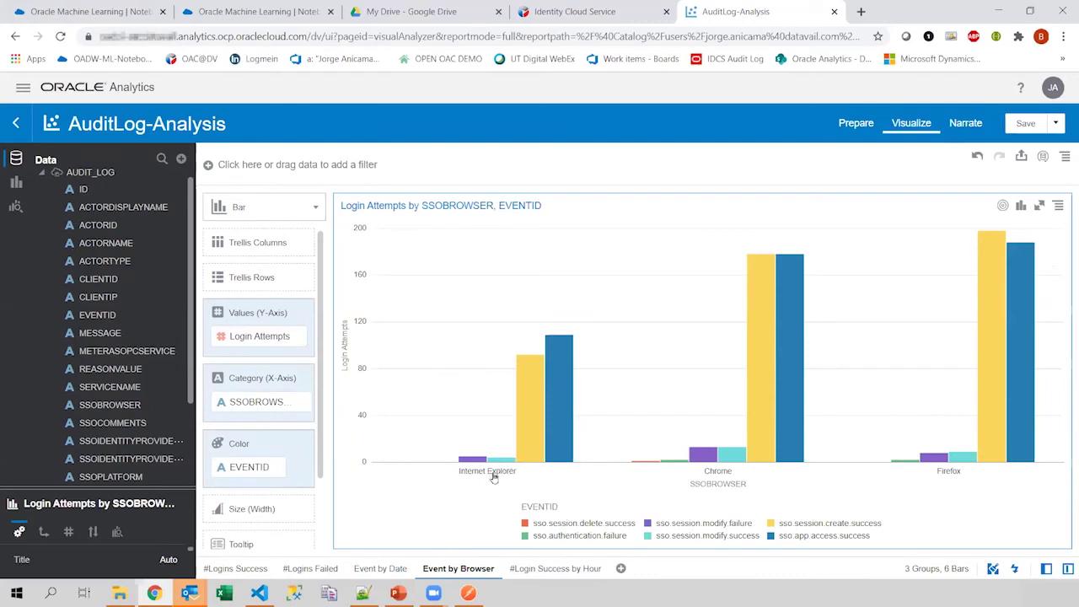
Read Internet Explorer's bars: 109 sso.app.access.success and 5 sso.session.modify.failure login attempts.
mouse_move(535, 409)
mouse_move(500, 464)
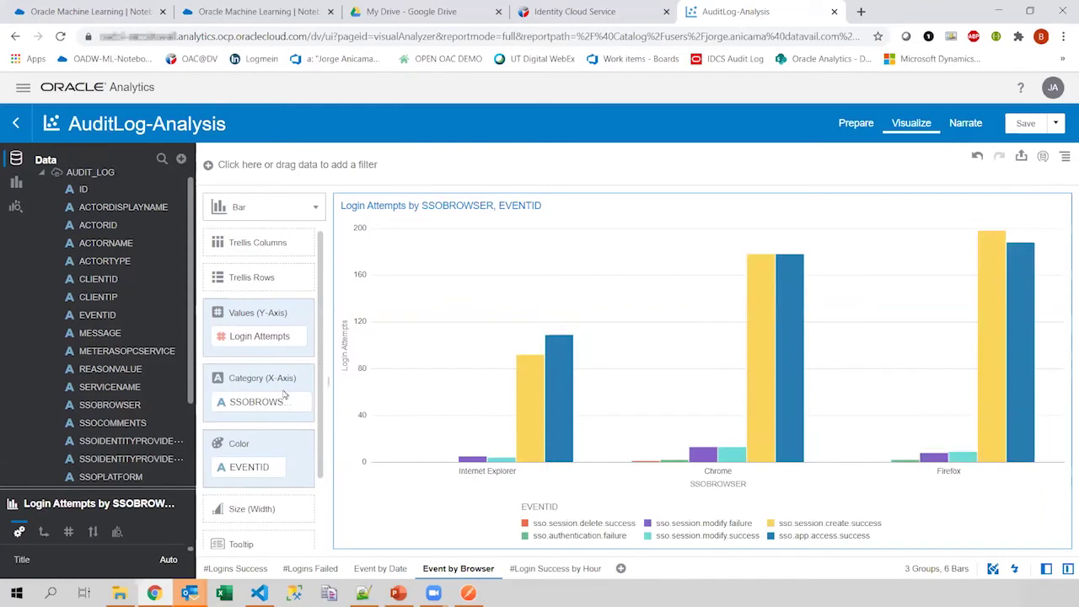
Review the #Login Success by Hour daily bars and hourly line peaking near 65–70 on 25–26 Jul.
click(526, 572)
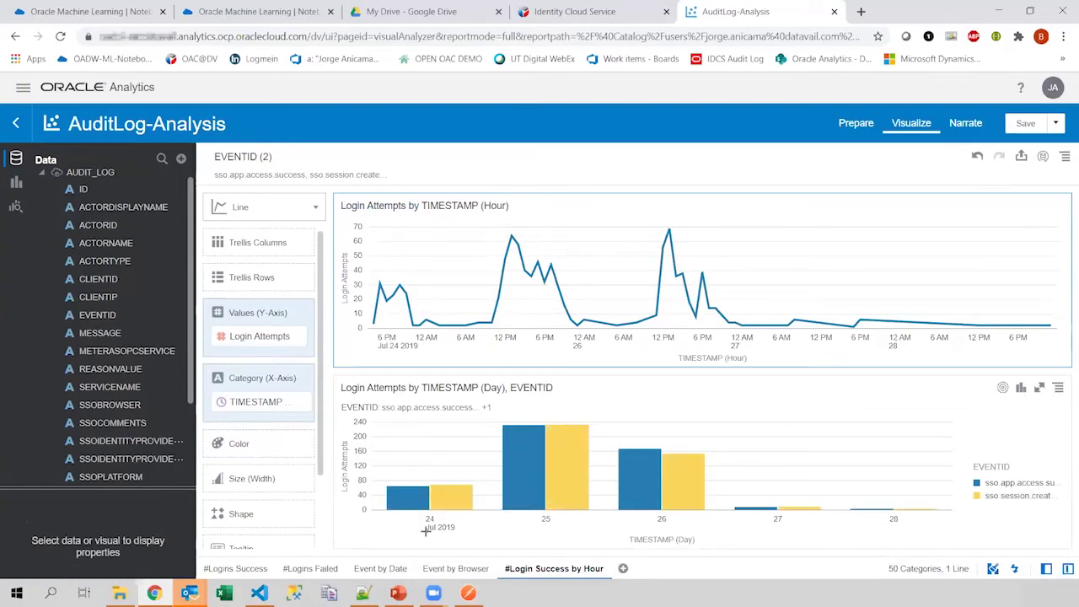
mouse_move(434, 503)
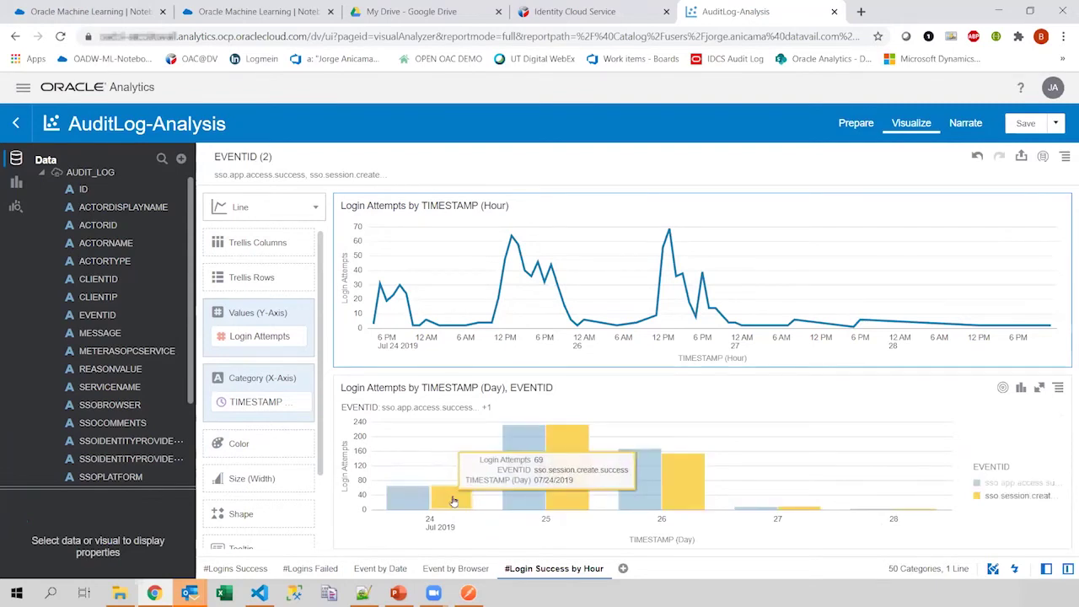
mouse_move(560, 499)
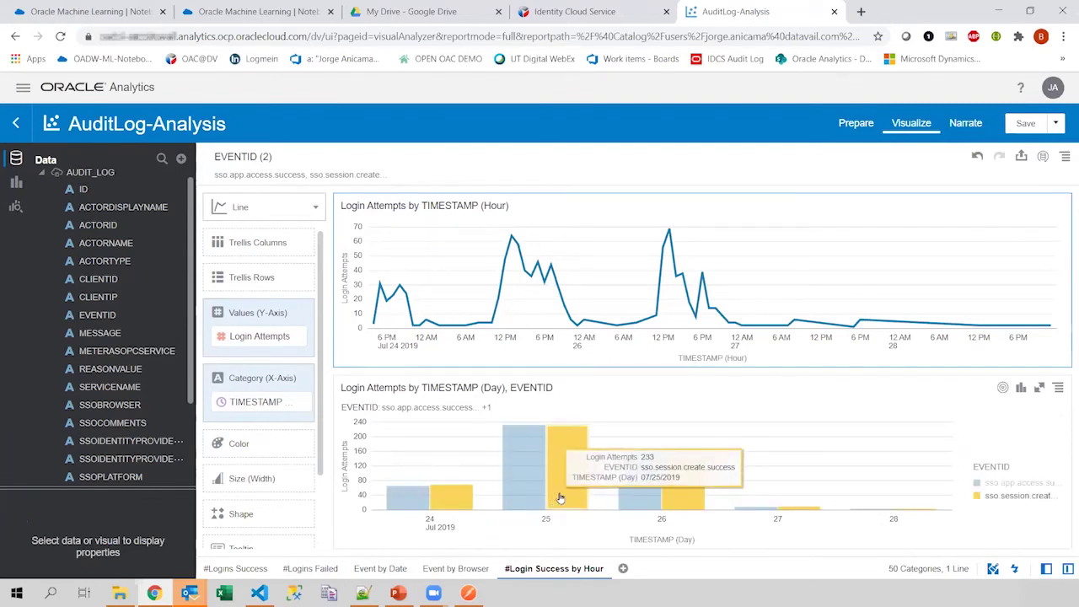
mouse_move(492, 325)
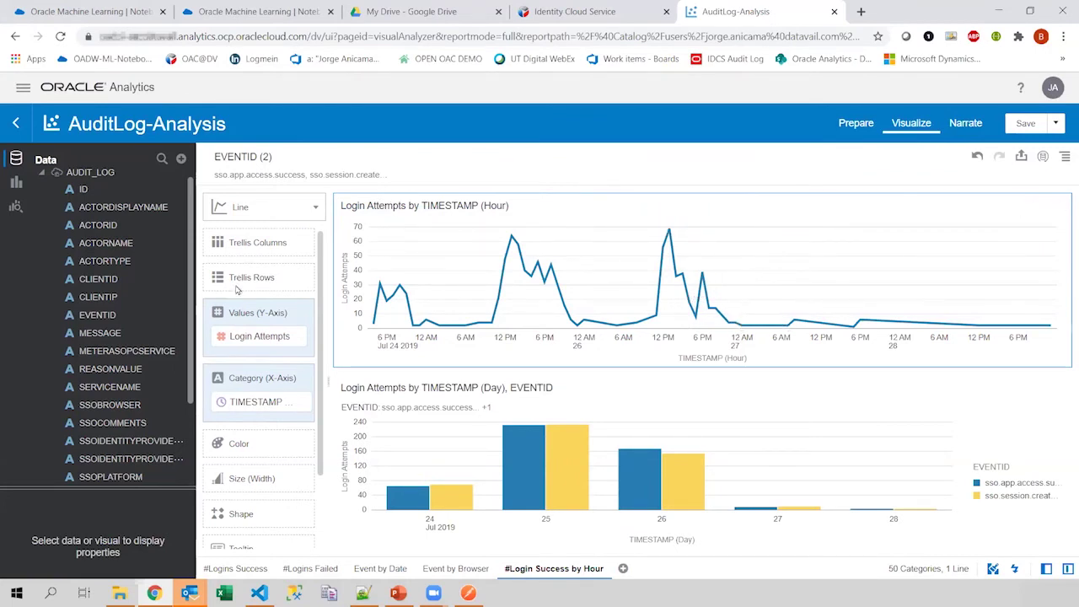
scroll(193, 324, down, 3)
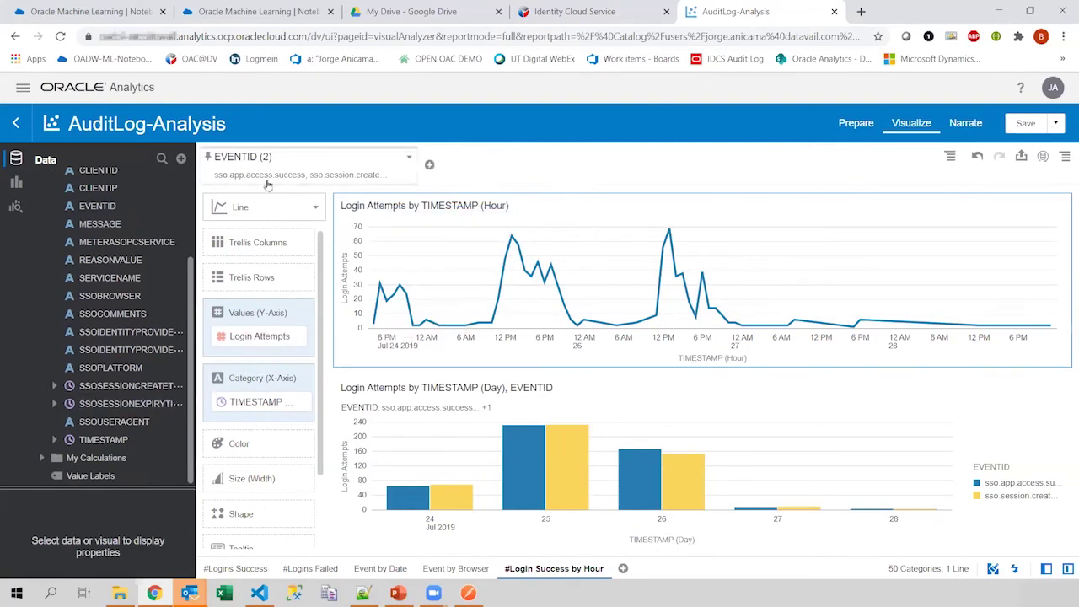
click(22, 87)
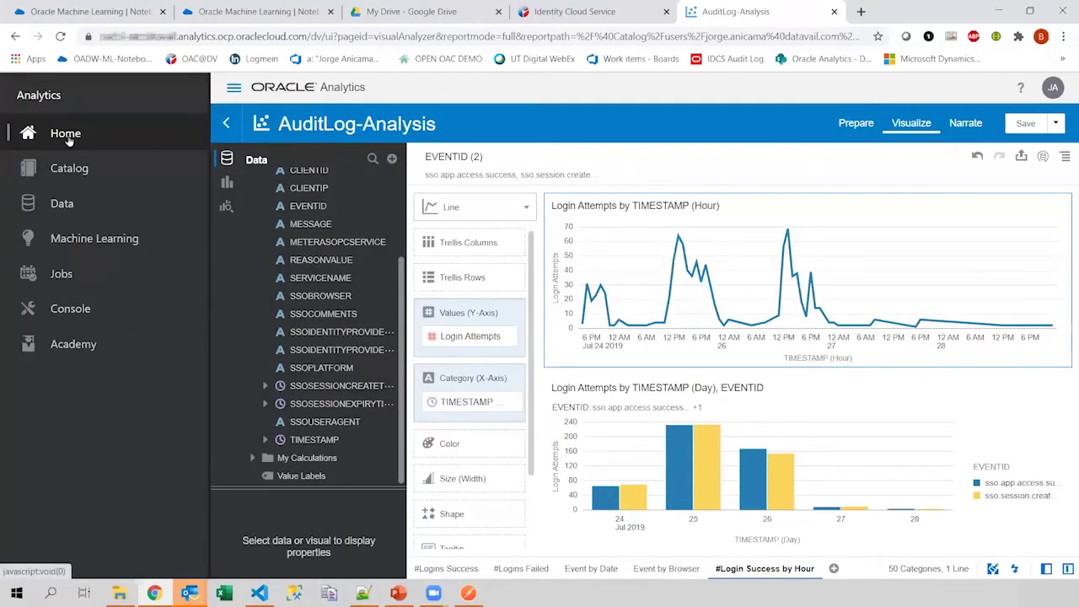
click(68, 140)
click(495, 371)
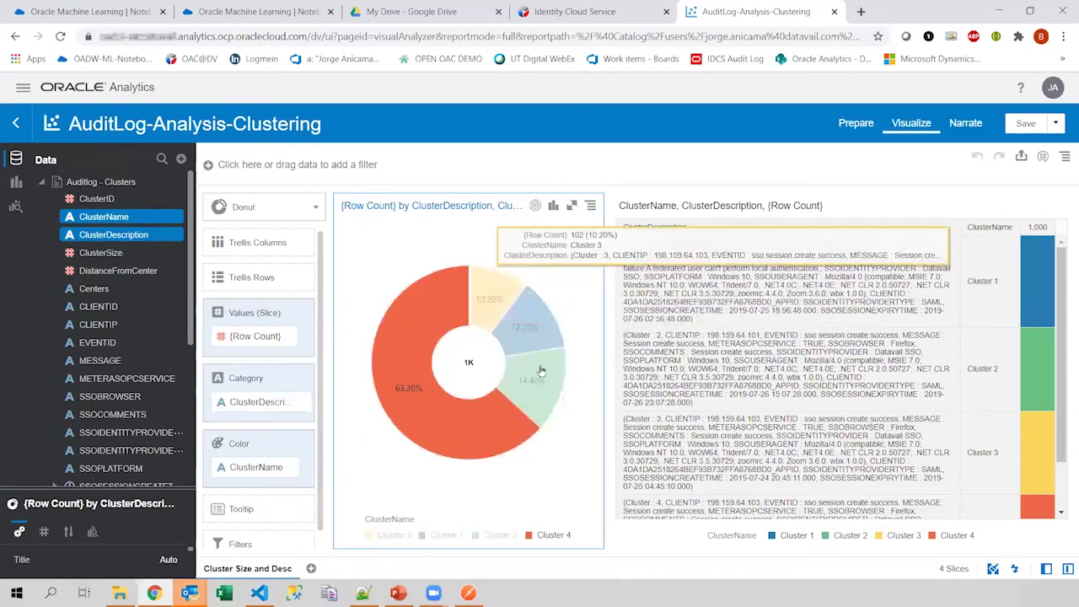
mouse_move(391, 347)
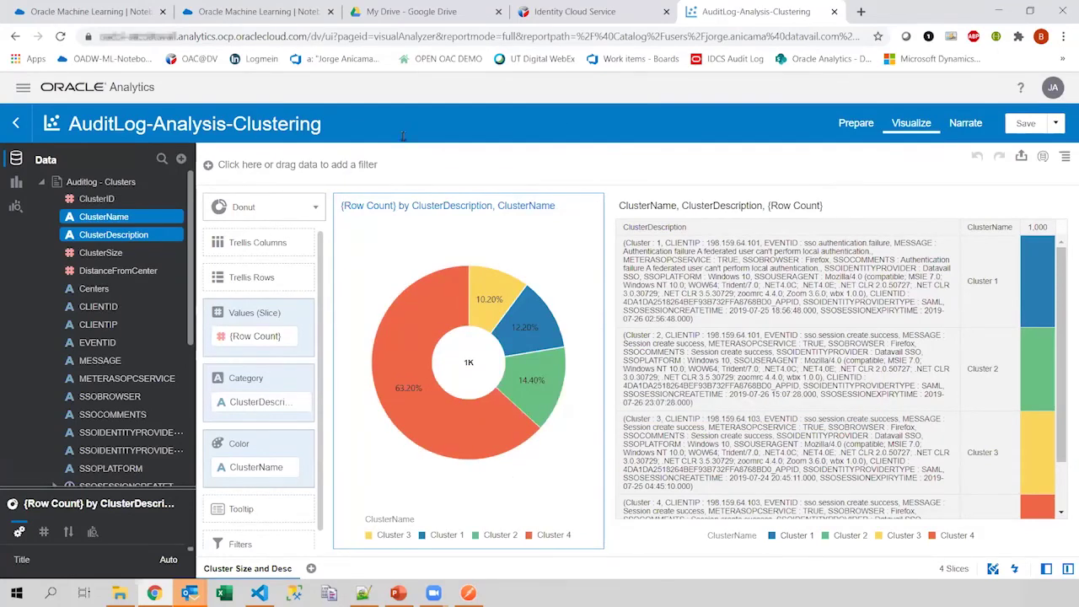
click(23, 89)
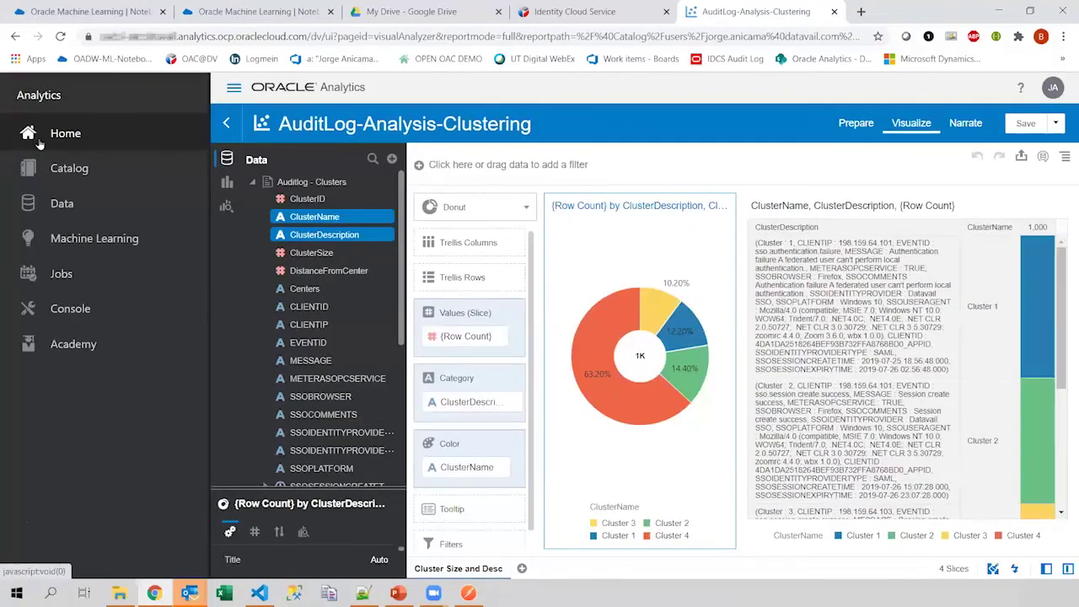
Create a new data flow from Home with AUDIT_LOG as its source dataset.
click(39, 144)
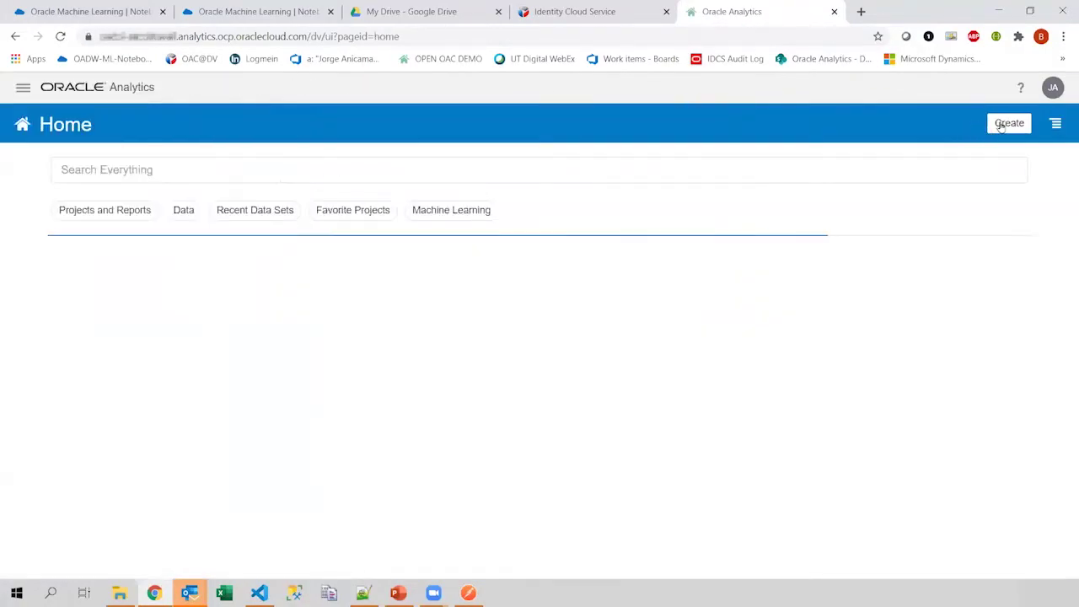
click(1001, 126)
click(999, 199)
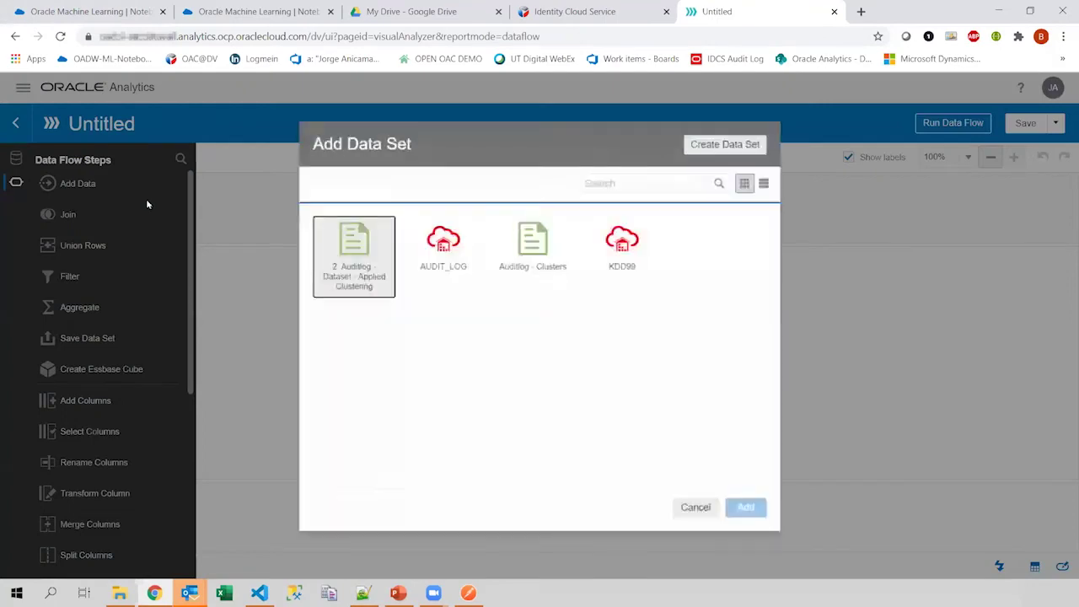
click(445, 249)
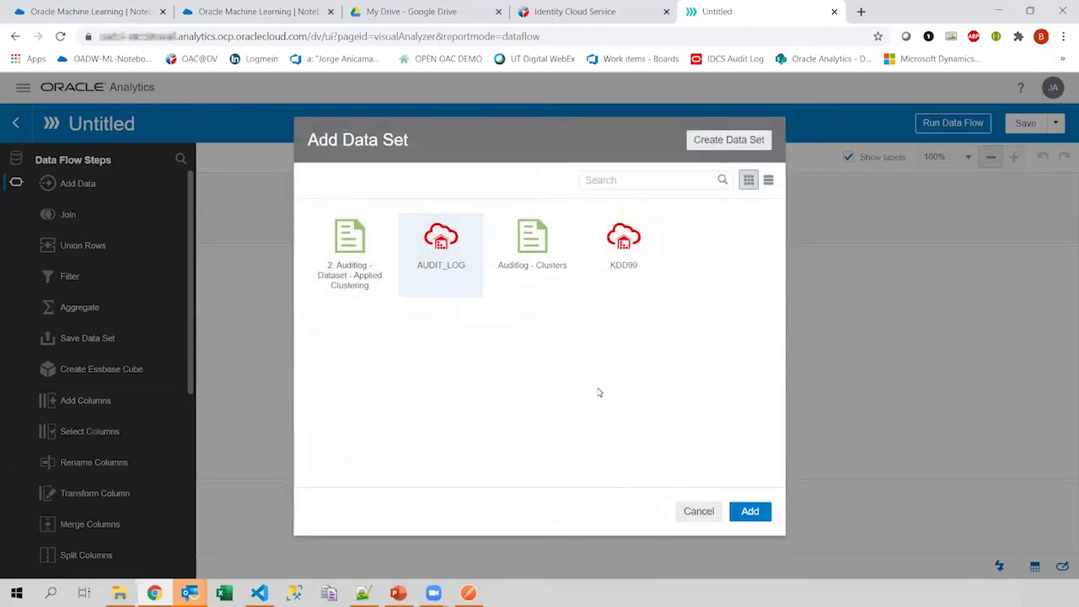
click(746, 512)
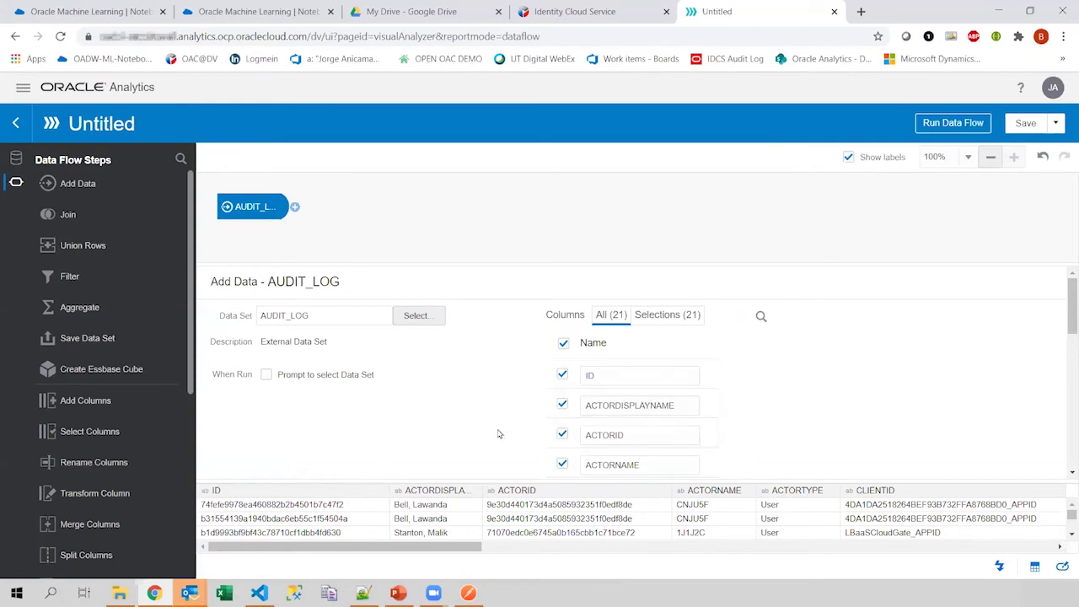
Exclude the ID column, keeping 20 of AUDIT_LOG's 21 columns.
click(562, 377)
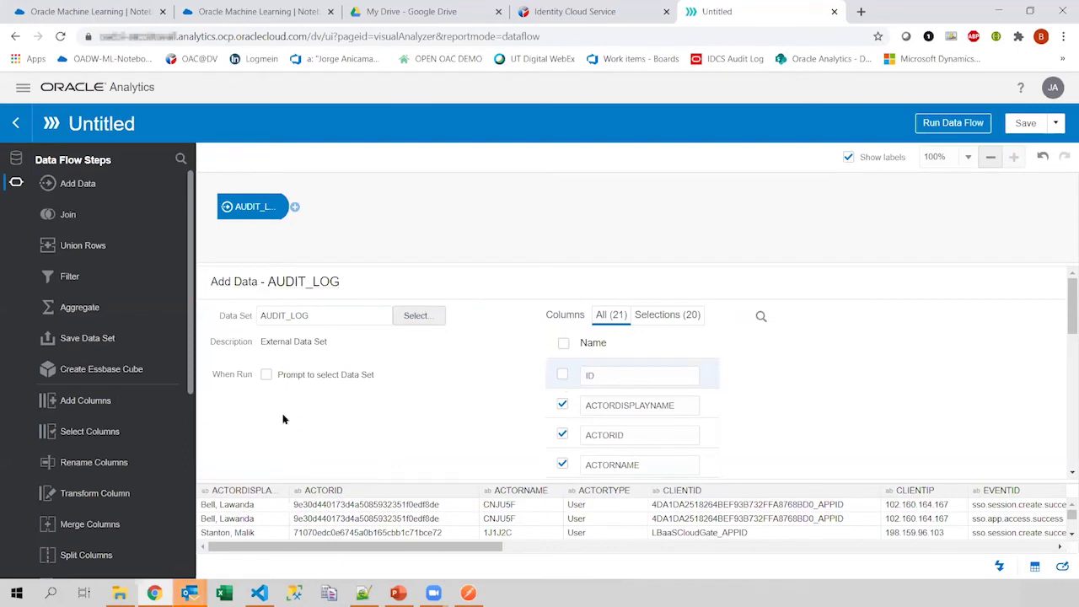
scroll(155, 405, down, 3)
scroll(155, 404, down, 2)
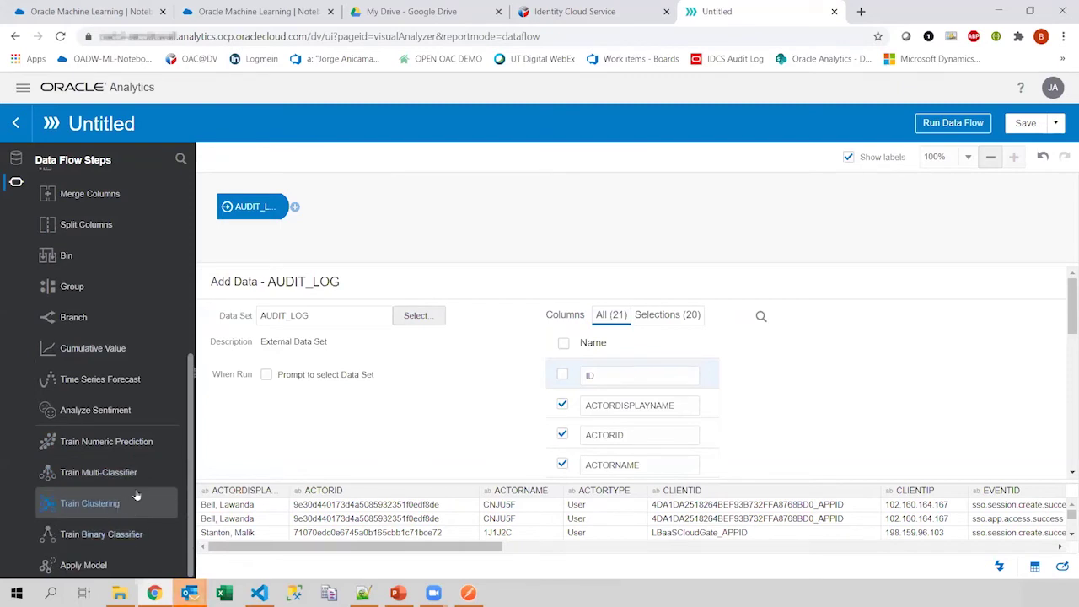
drag(127, 504, 135, 573)
Add a Train Clustering step after AUDIT_LOG using the K-Means Clustering script.
click(295, 207)
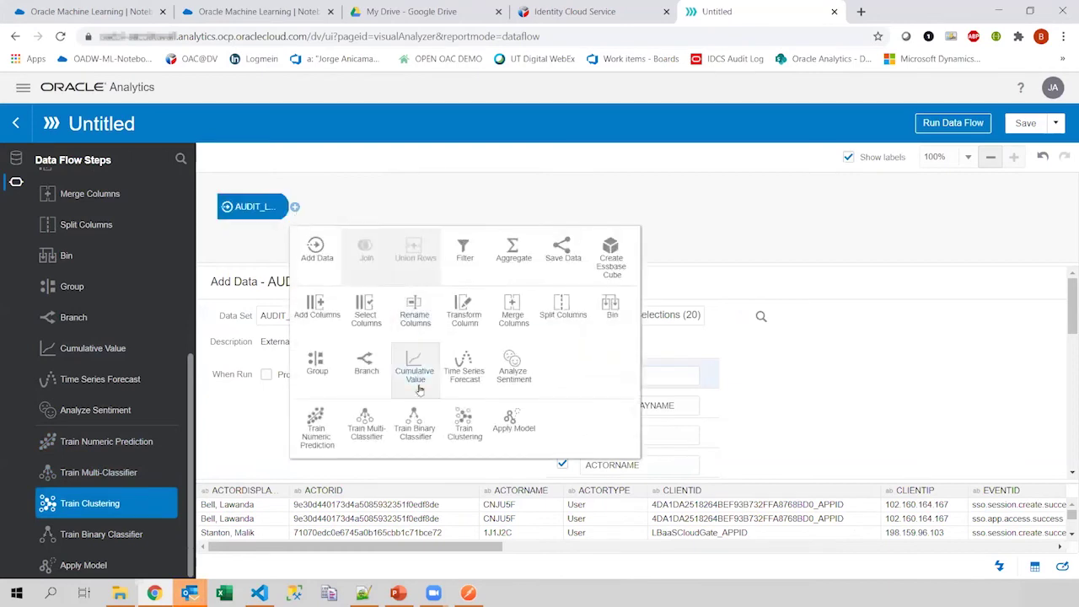
click(477, 428)
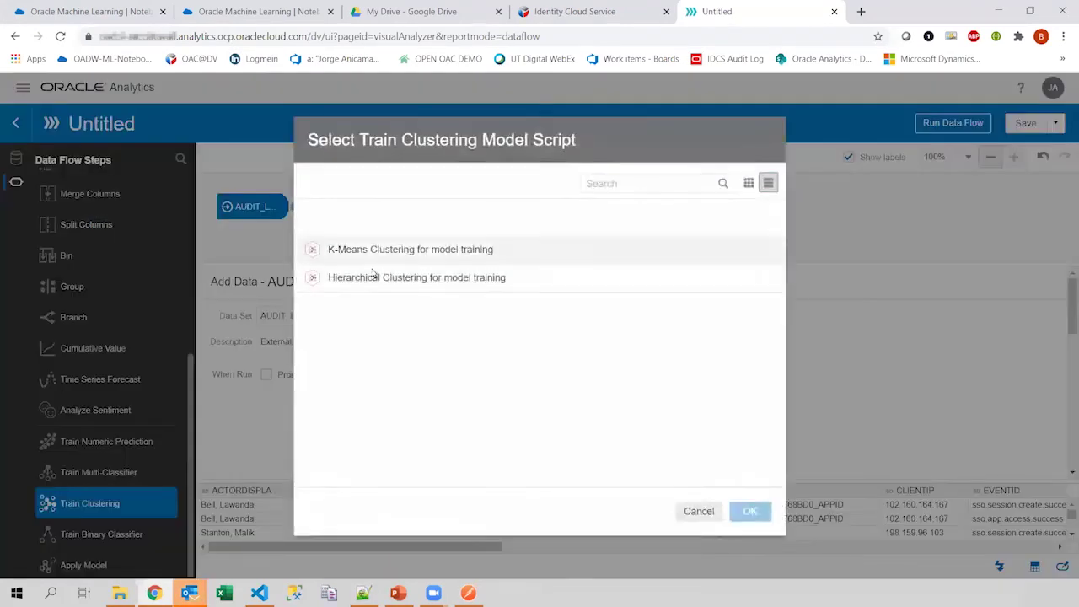
click(398, 249)
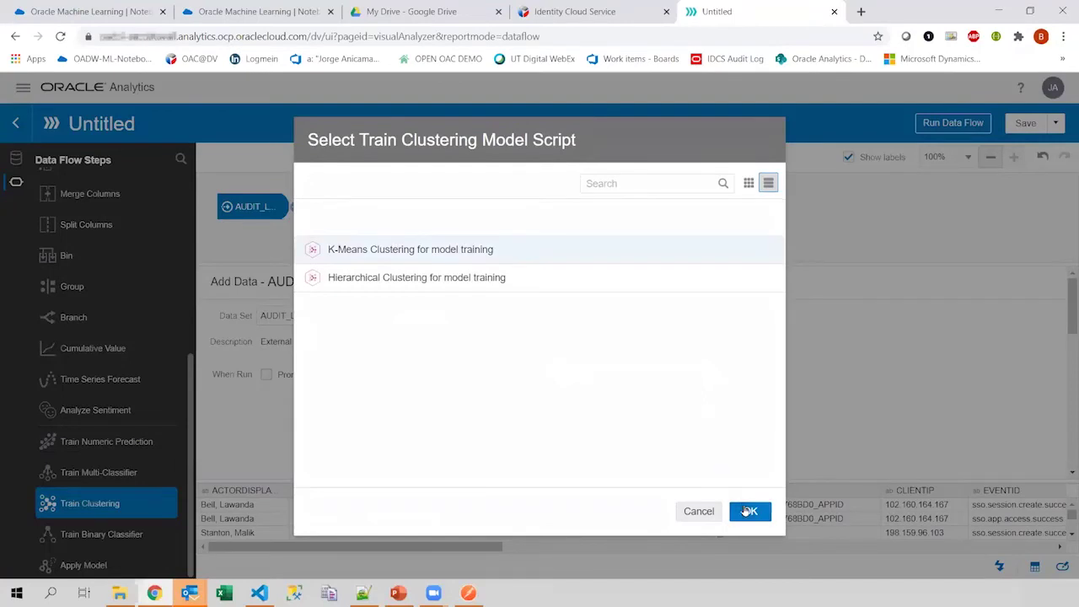
click(751, 510)
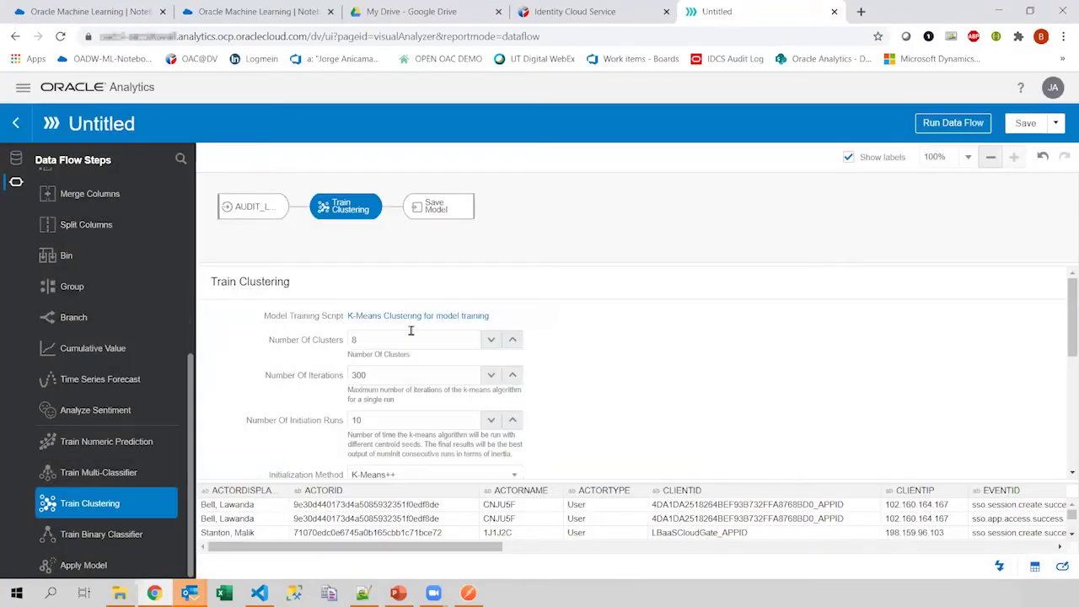
Lower Number Of Clusters from 8 to 4.
double_click(356, 339)
text(8)
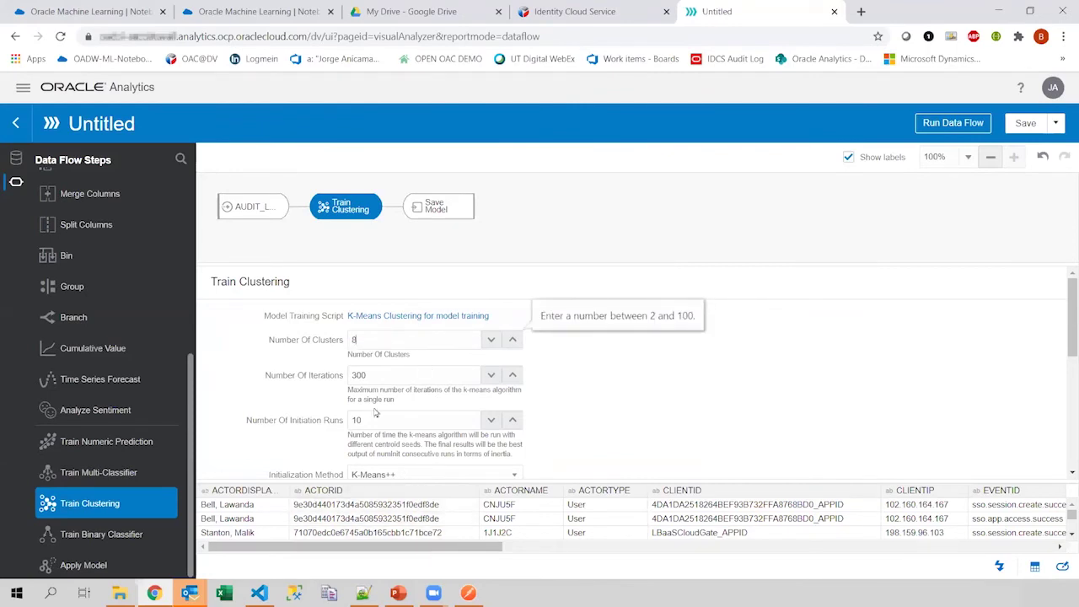
click(490, 340)
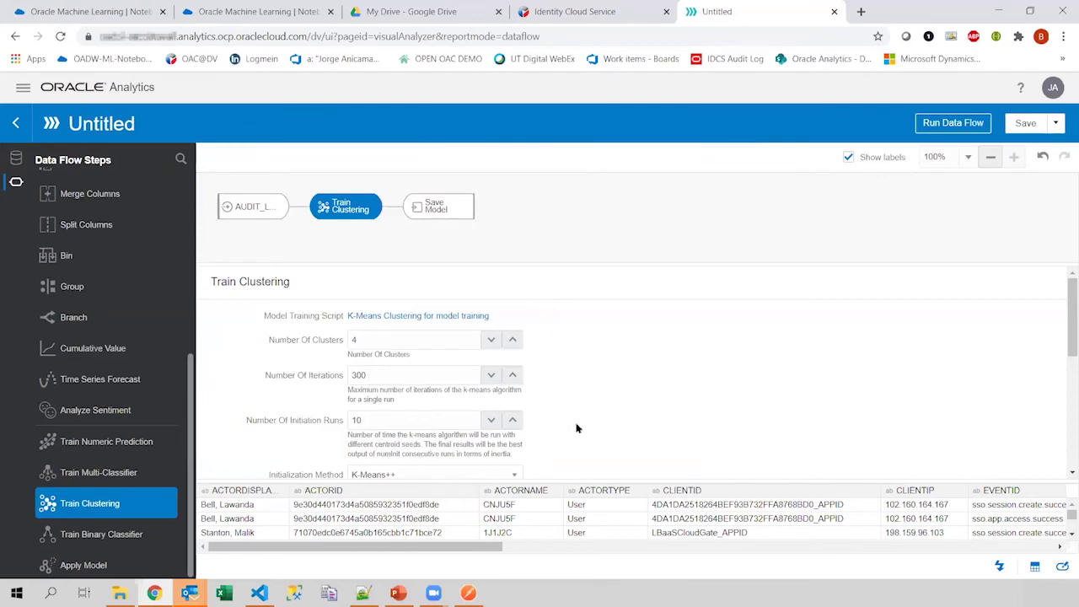
scroll(577, 429, down, 4)
scroll(577, 428, up, 4)
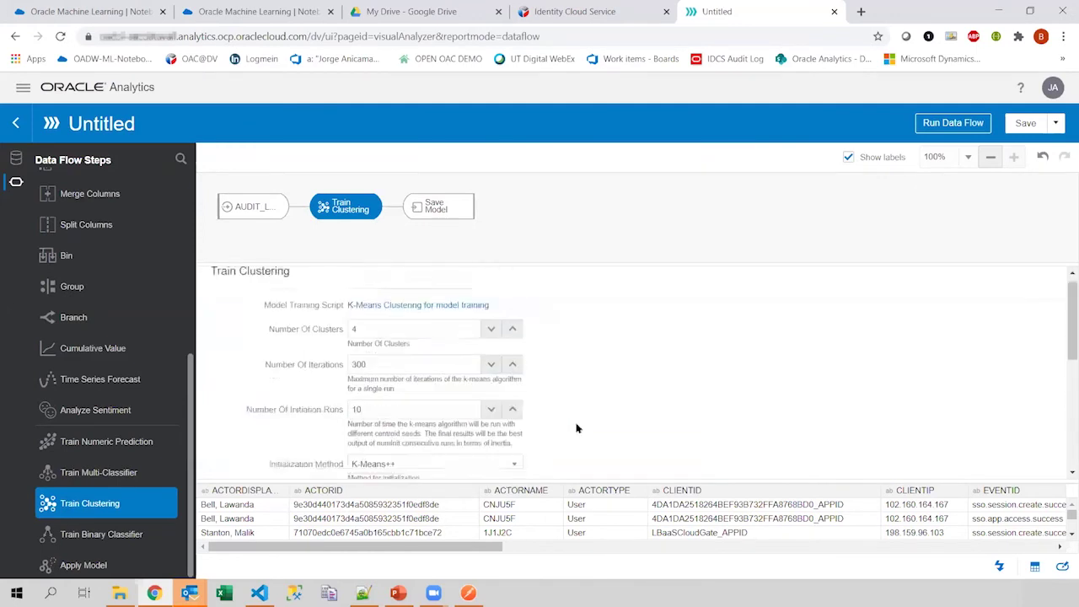
Name the Save Model step's model 'kmeans DM - Audit log'.
click(432, 203)
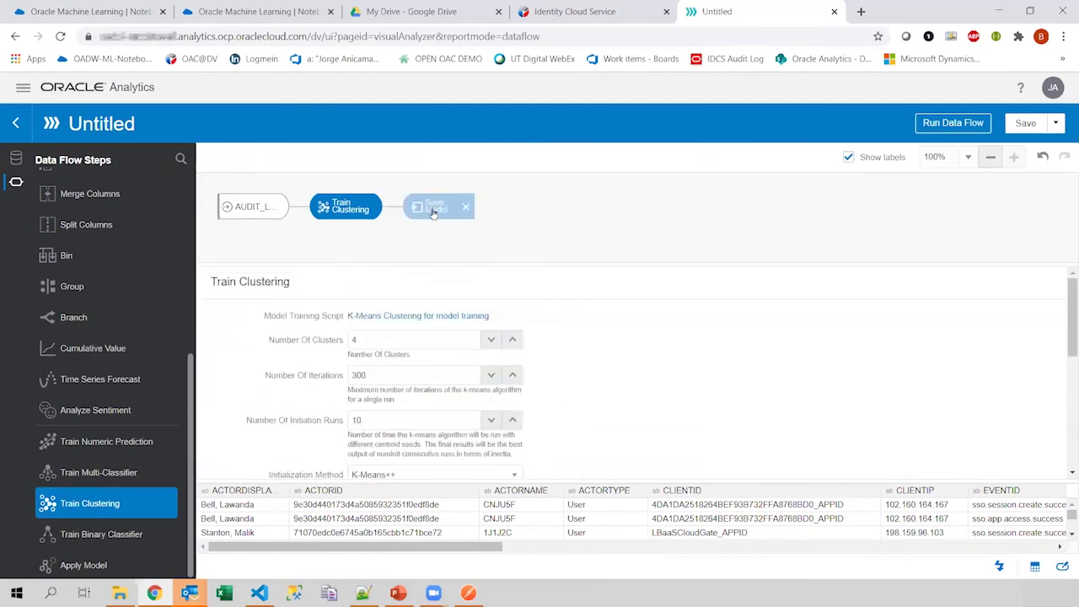
drag(457, 315, 341, 306)
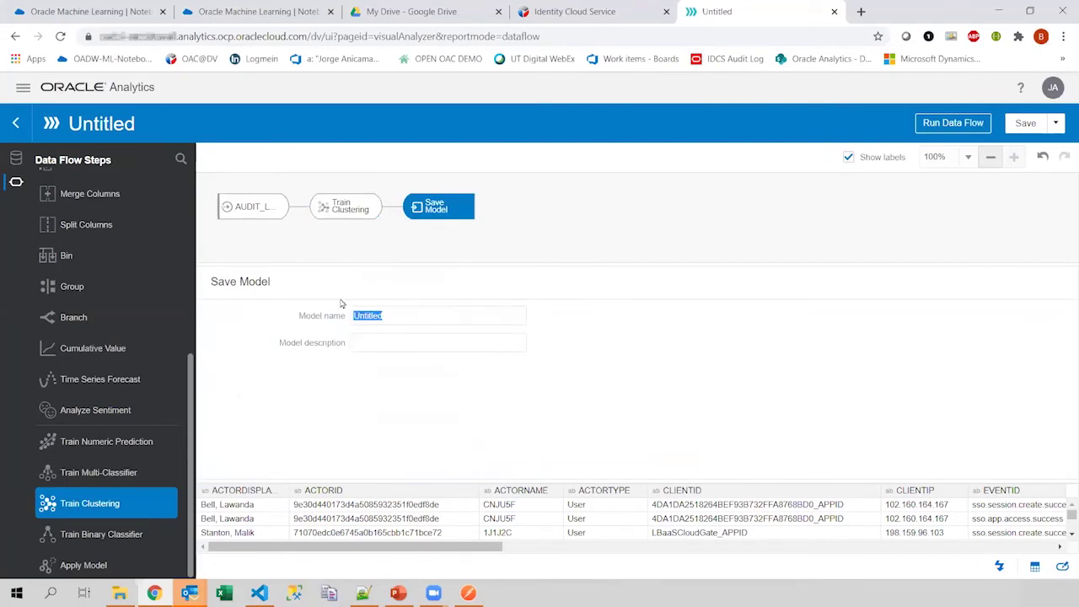
text(kmeans DM - Audit log)
click(427, 210)
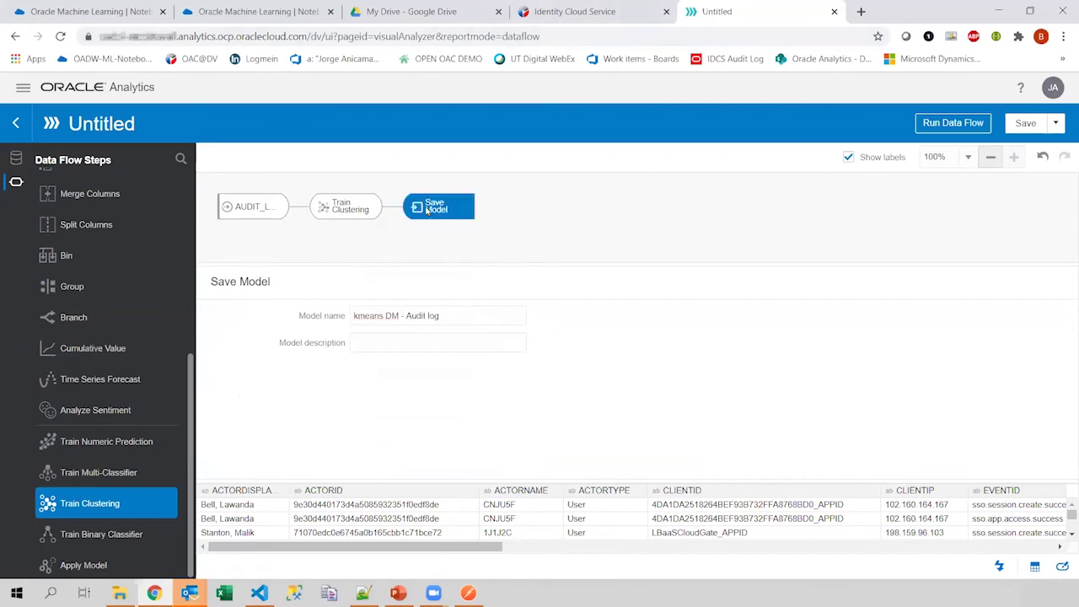
Save the data flow as 'Auditlog-Cluster DM'.
click(1025, 123)
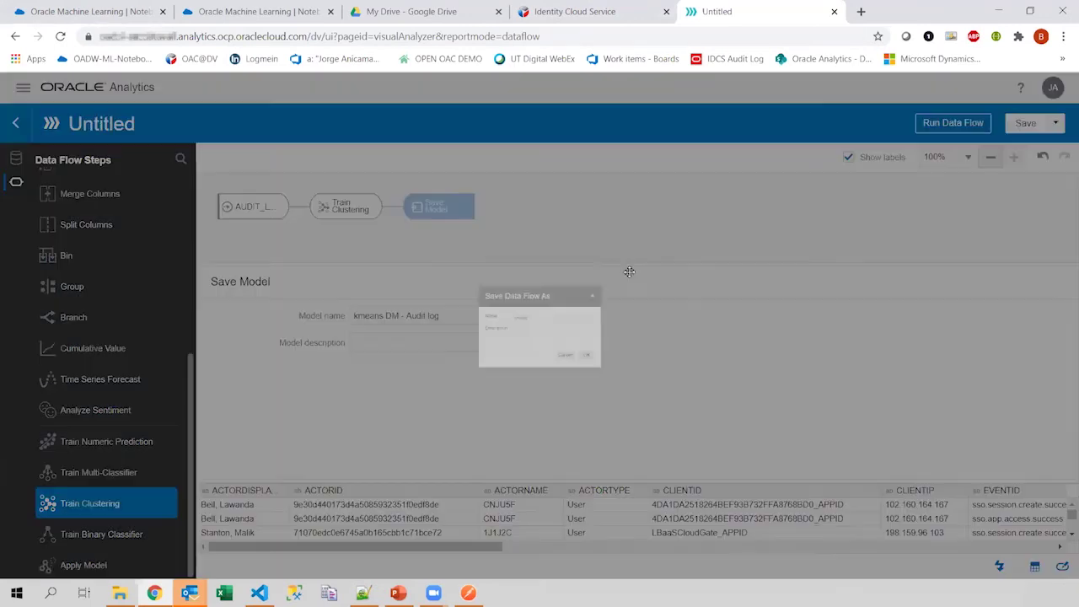
drag(537, 313, 469, 309)
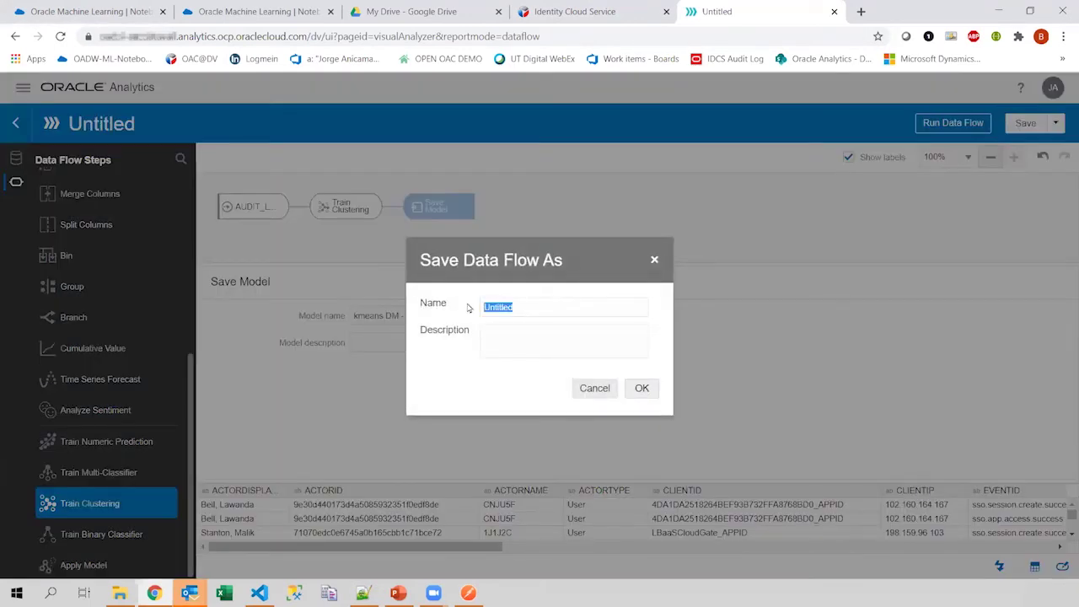
text(Auditlog-Cluster DM)
click(650, 389)
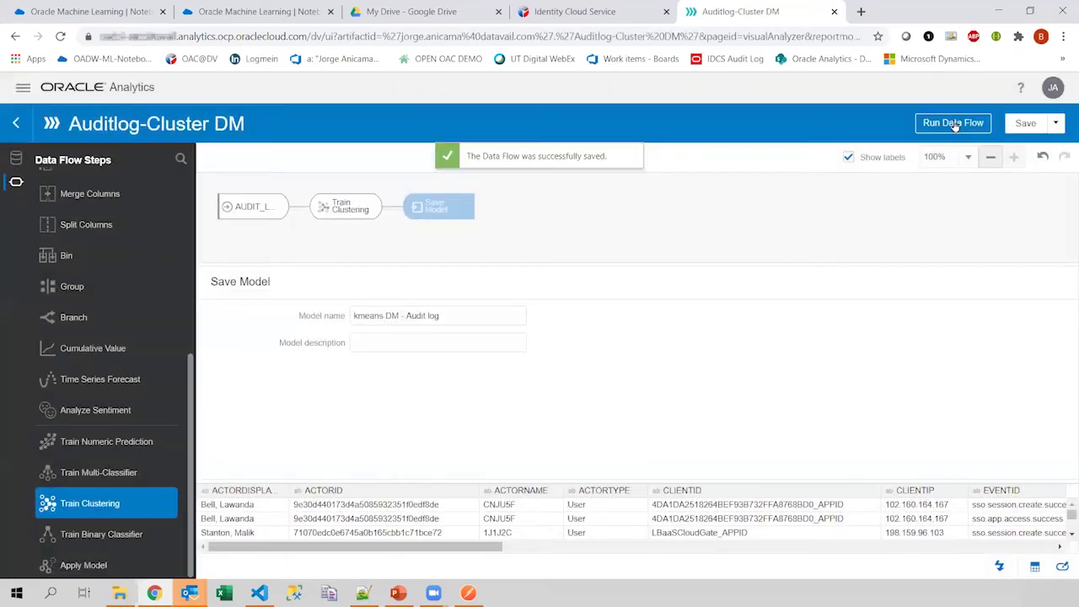
click(954, 124)
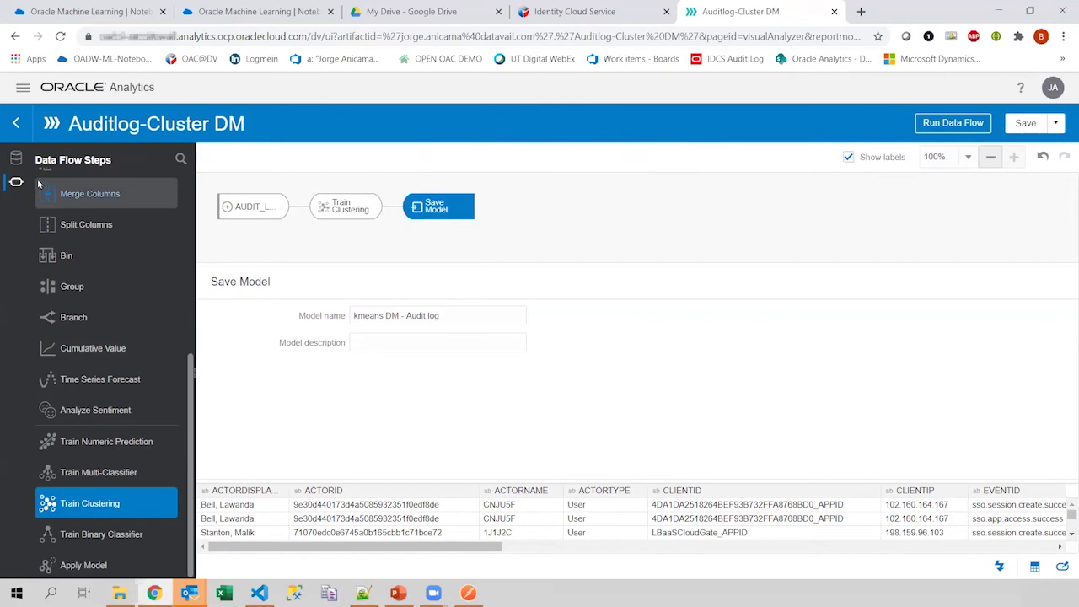
Return to the Home page once the Auditlog-Cluster DM run finishes.
click(18, 124)
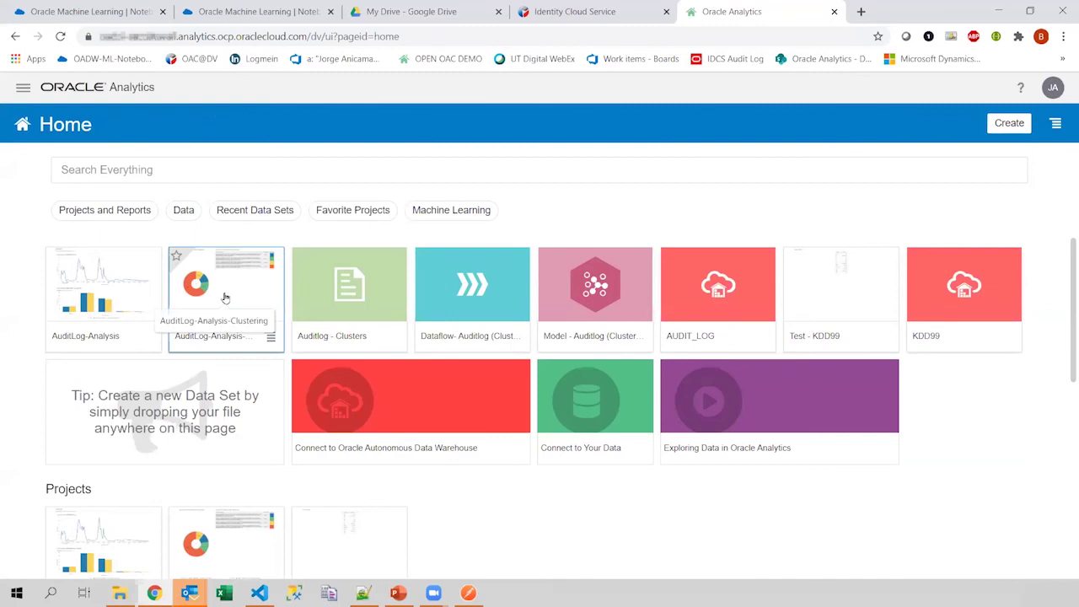
Create another data flow with AUDIT_LOG as input, keeping all 21 columns.
click(1010, 124)
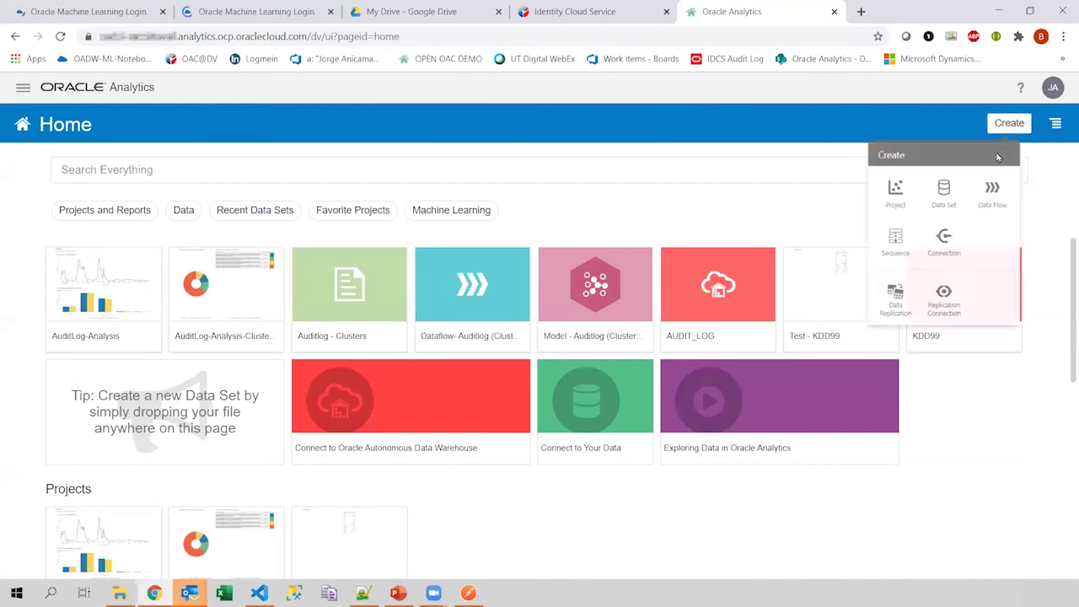
click(1001, 198)
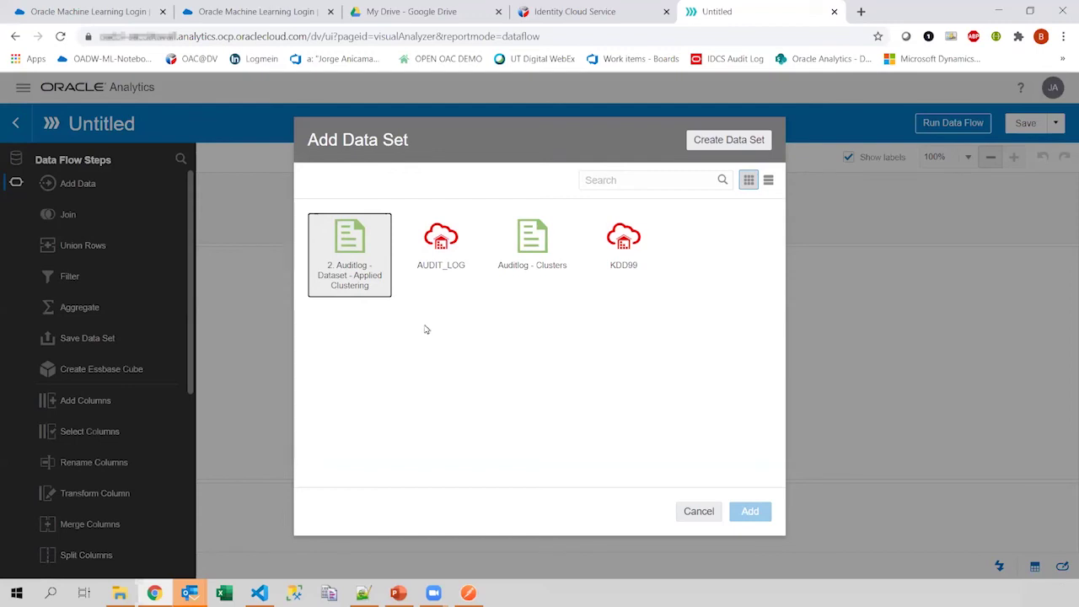
click(445, 257)
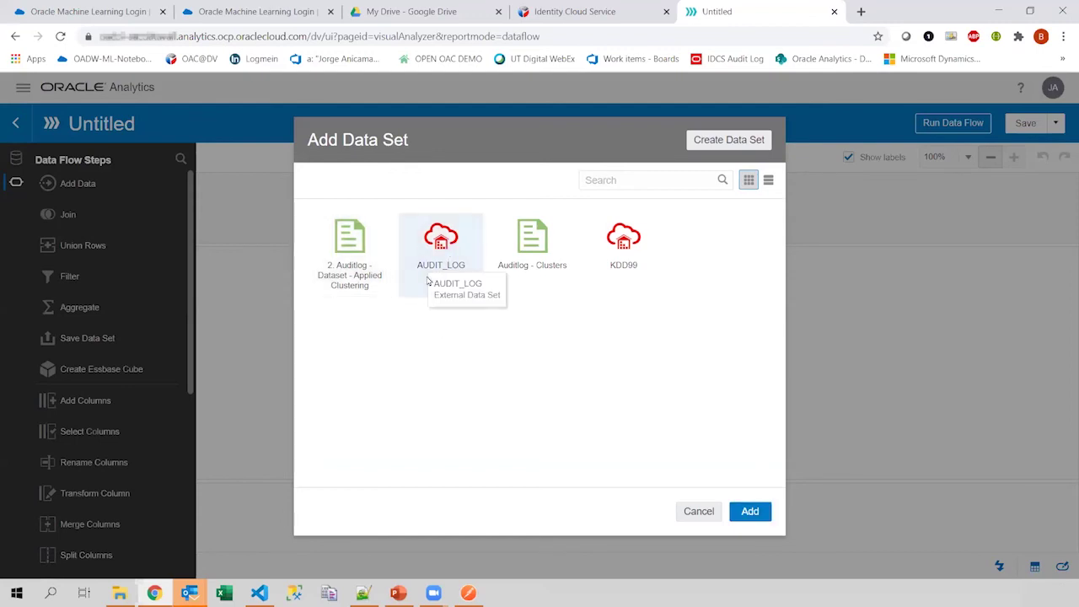
click(750, 511)
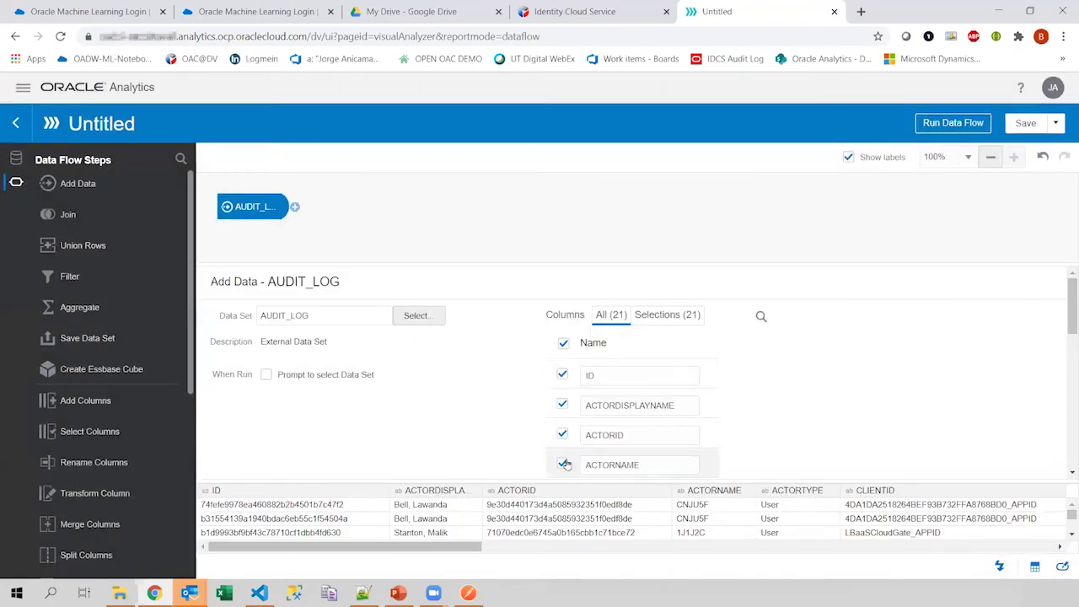
scroll(519, 419, down, 1)
scroll(519, 420, down, 10)
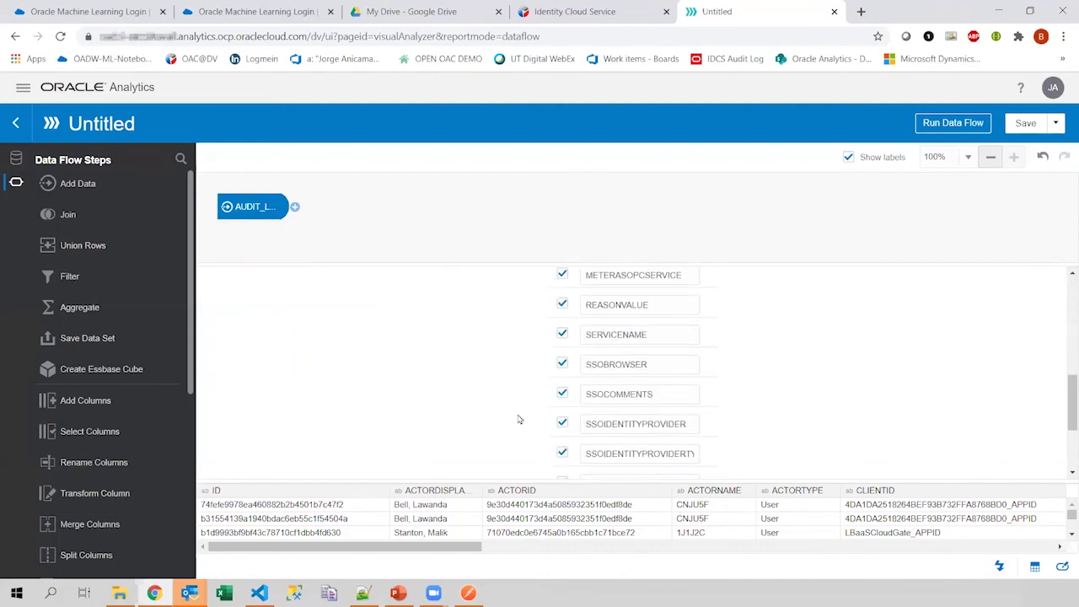
scroll(519, 420, down, 3)
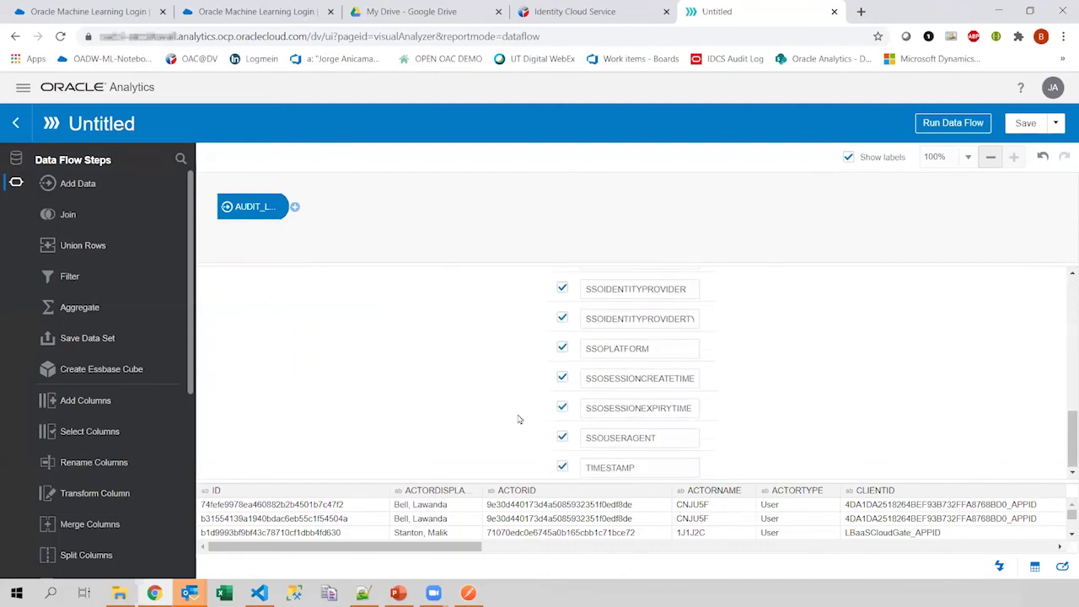
scroll(518, 419, up, 15)
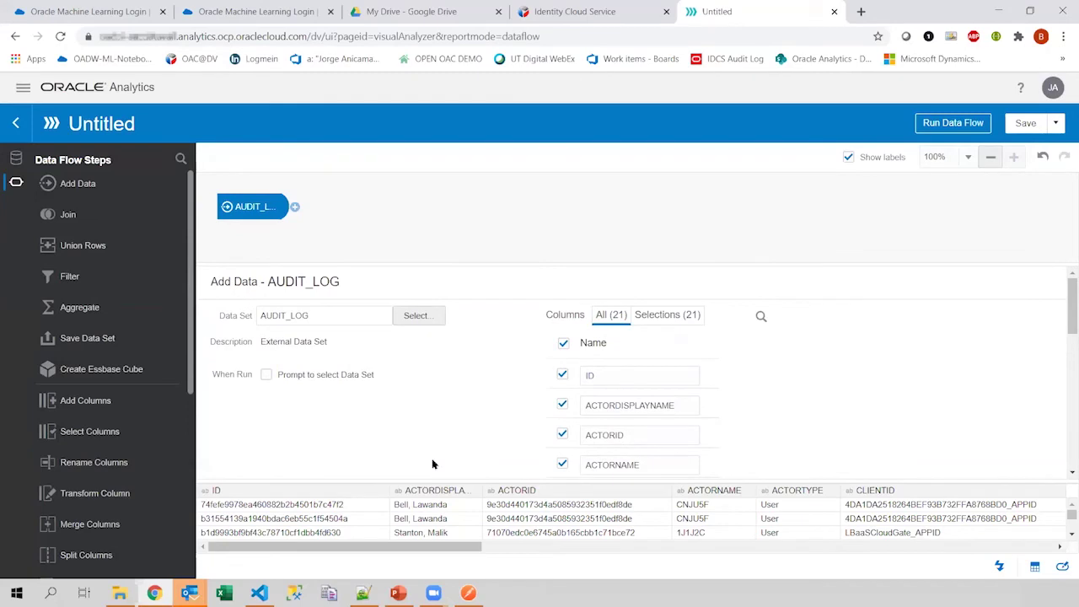
scroll(189, 524, down, 5)
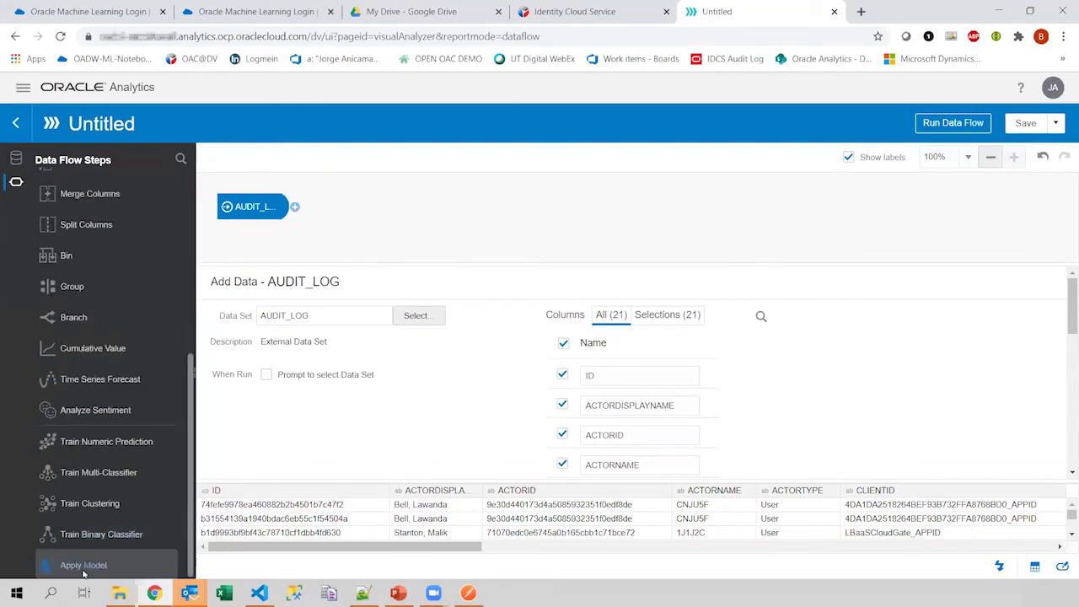
Add an Apply Model step after AUDIT_LOG using the 'kmeans DM - Audit log' model.
click(295, 206)
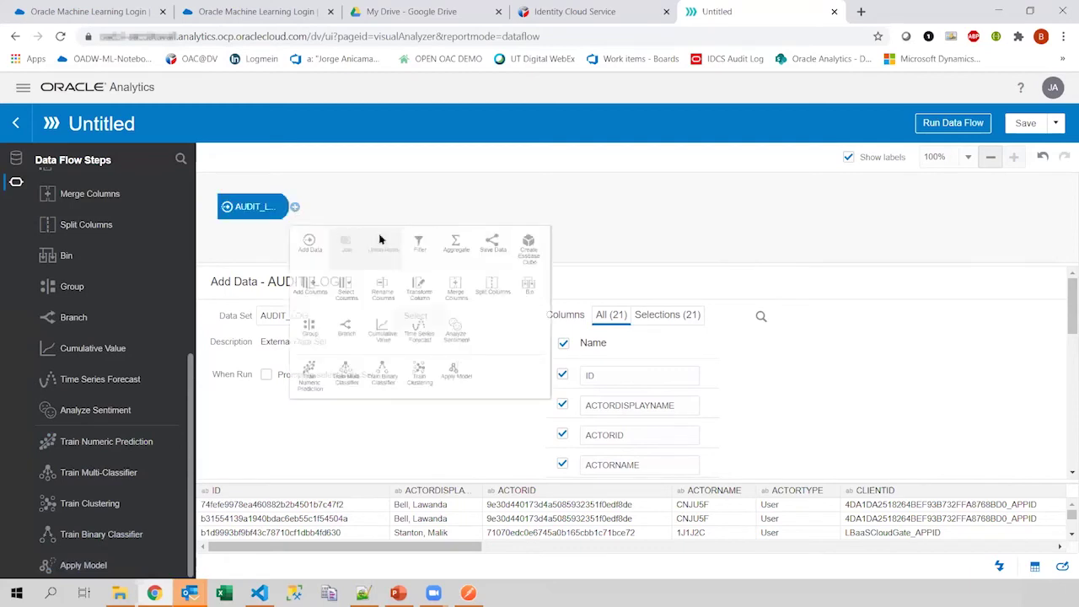
click(512, 422)
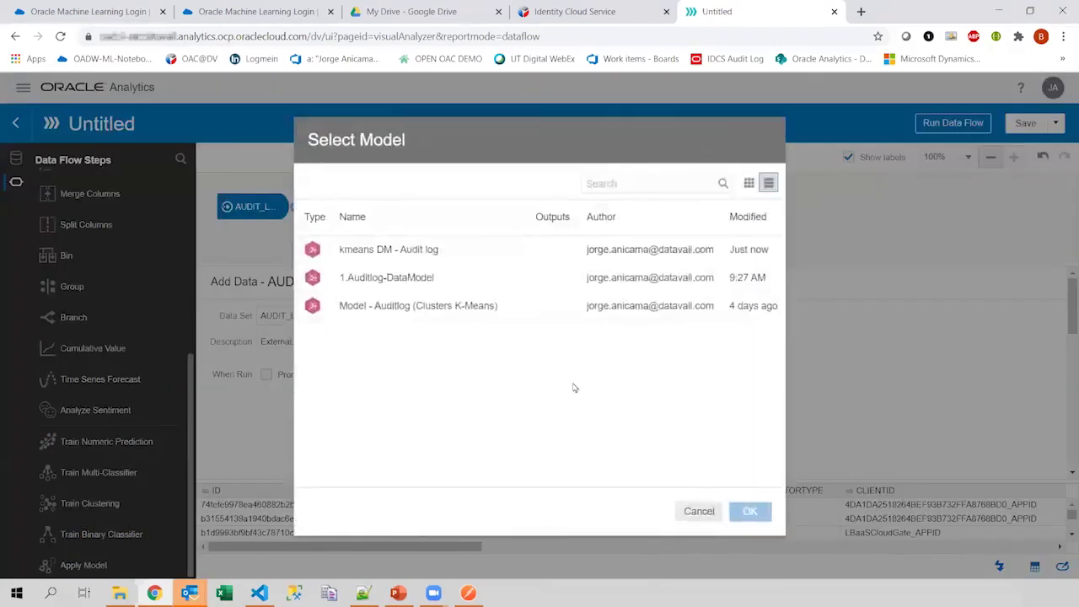
click(434, 253)
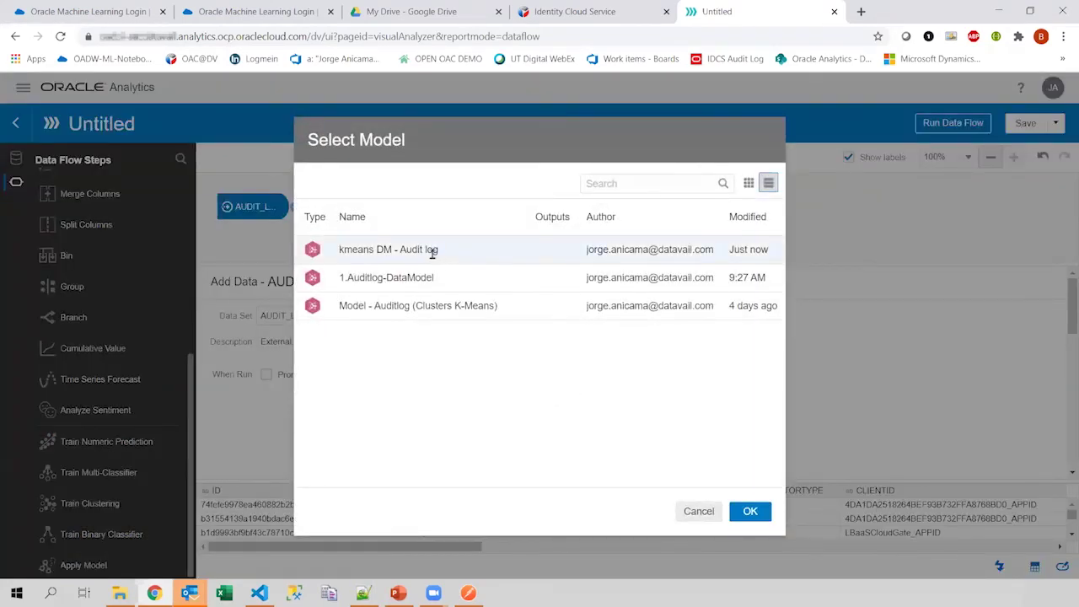
click(751, 512)
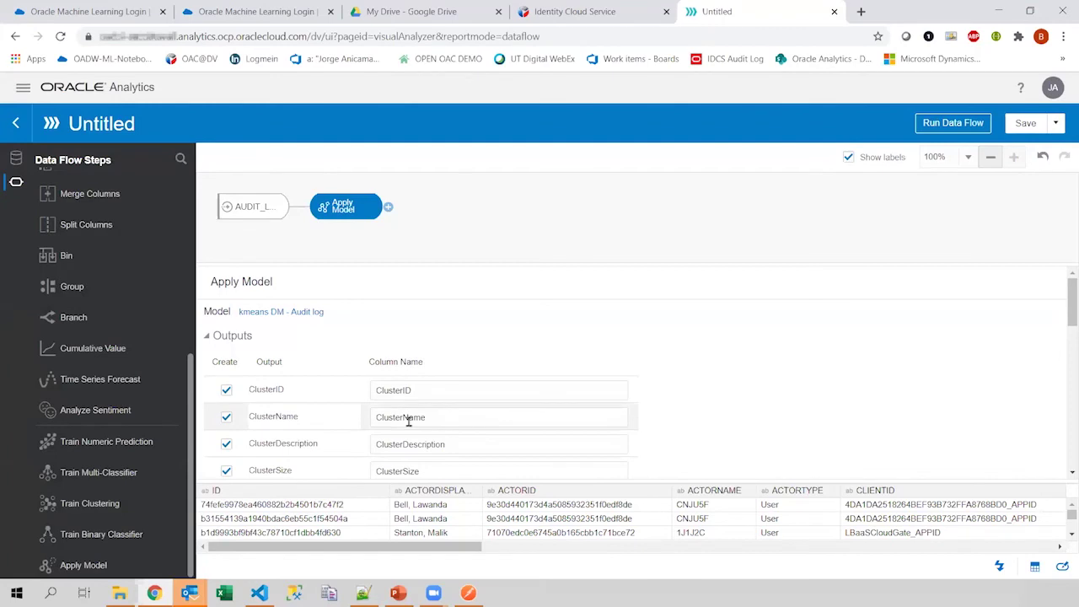
scroll(409, 421, down, 3)
scroll(409, 426, up, 3)
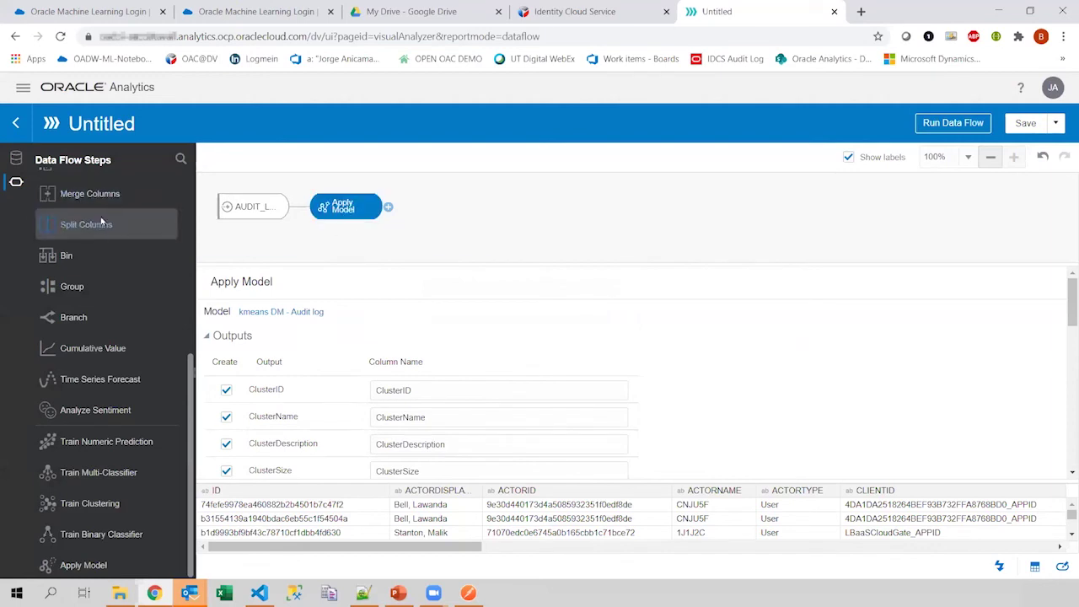
scroll(94, 304, up, 5)
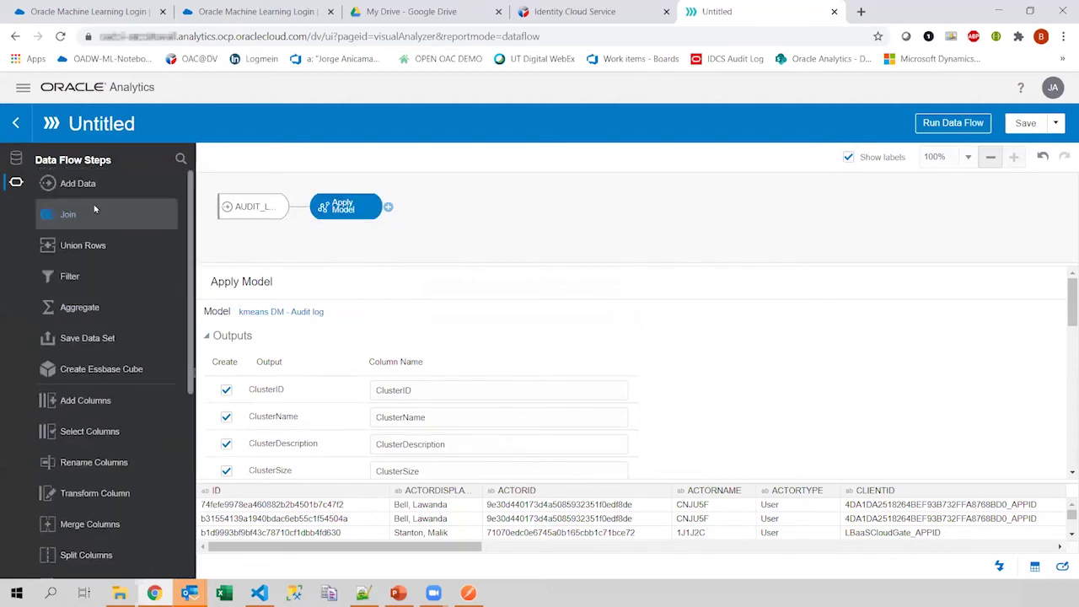
Add a Save Data step after Apply Model.
drag(80, 338, 414, 241)
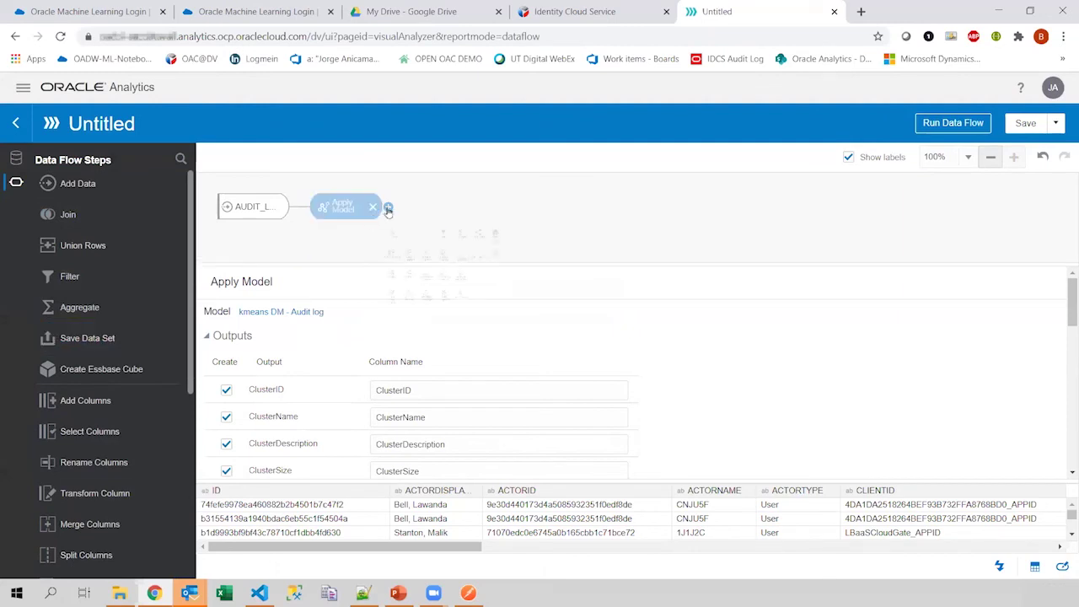
click(388, 207)
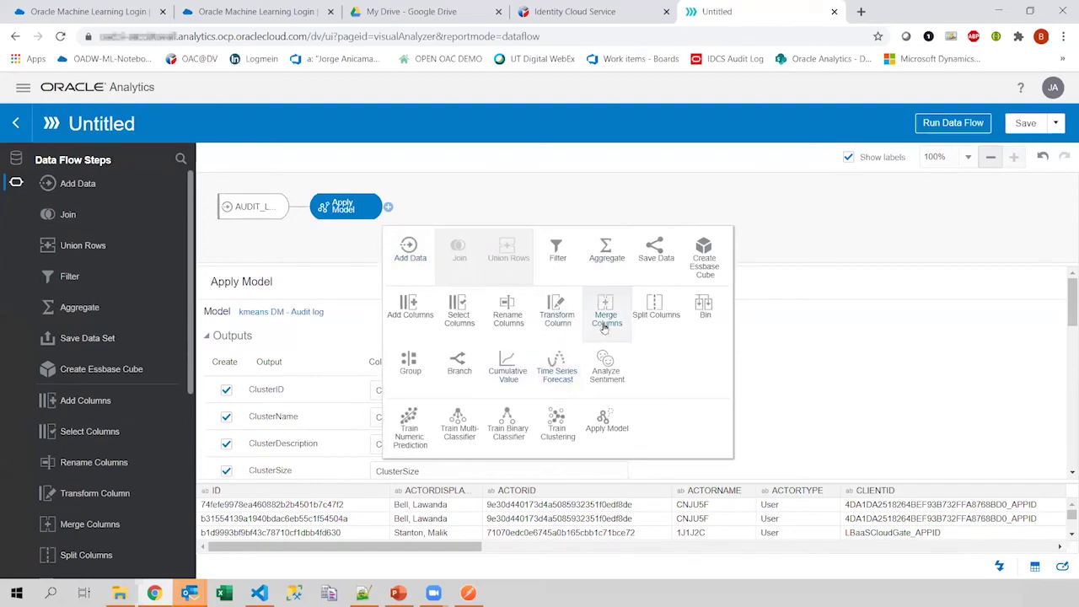
click(658, 253)
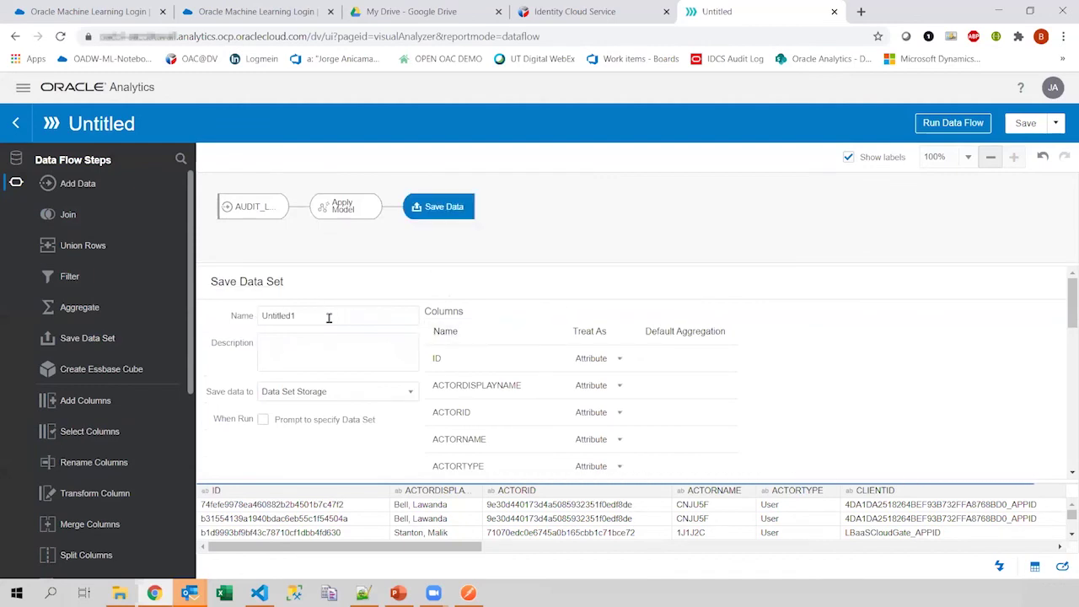
Name the Save Data output dataset 'DS Cluster - New'.
drag(329, 317, 238, 318)
text(DS Cluster - New)
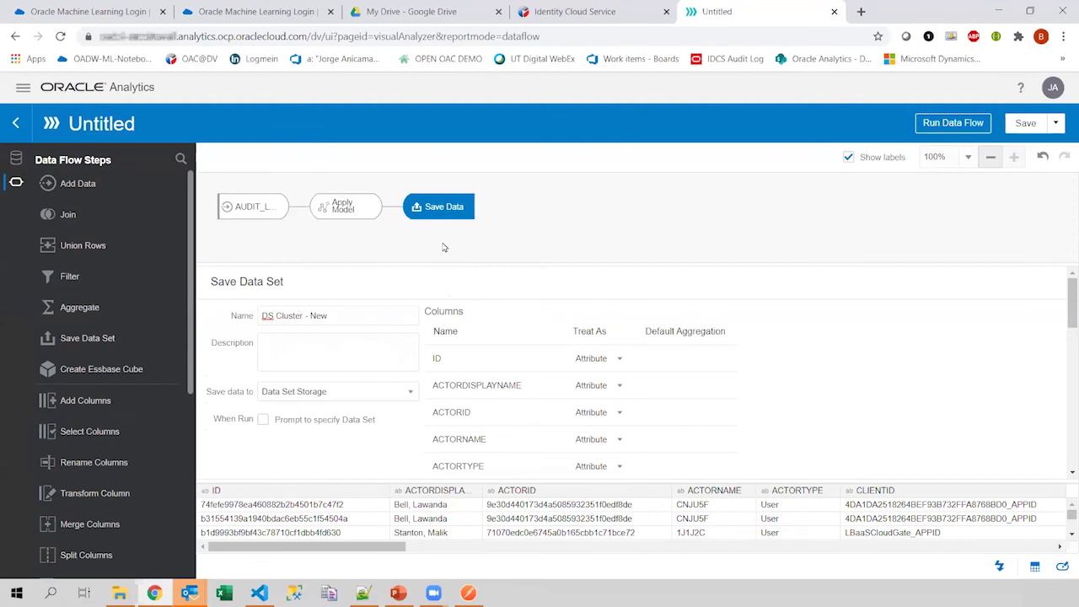
click(415, 235)
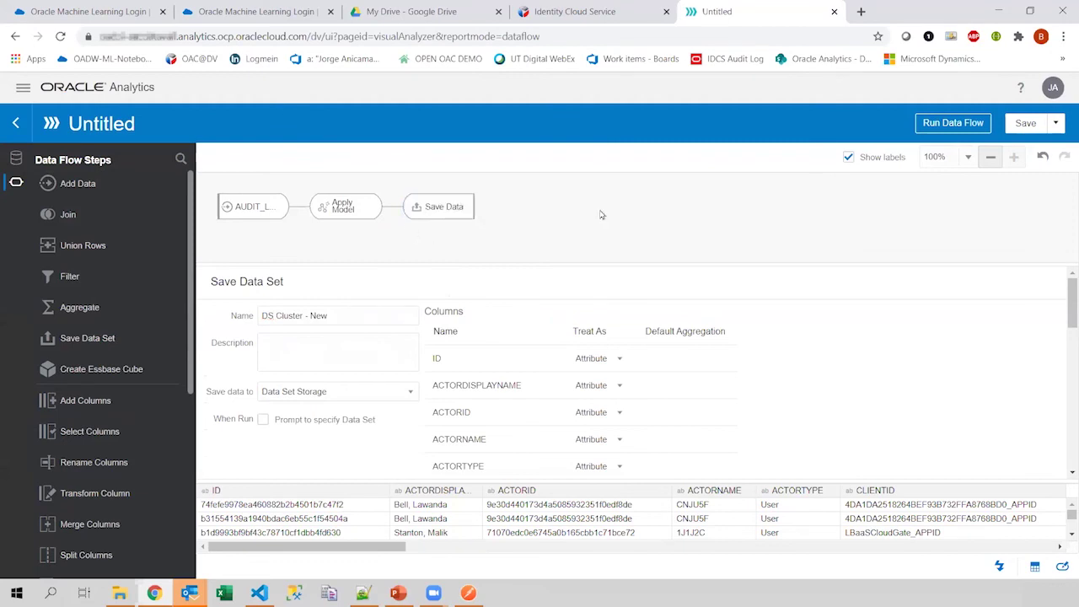
click(438, 206)
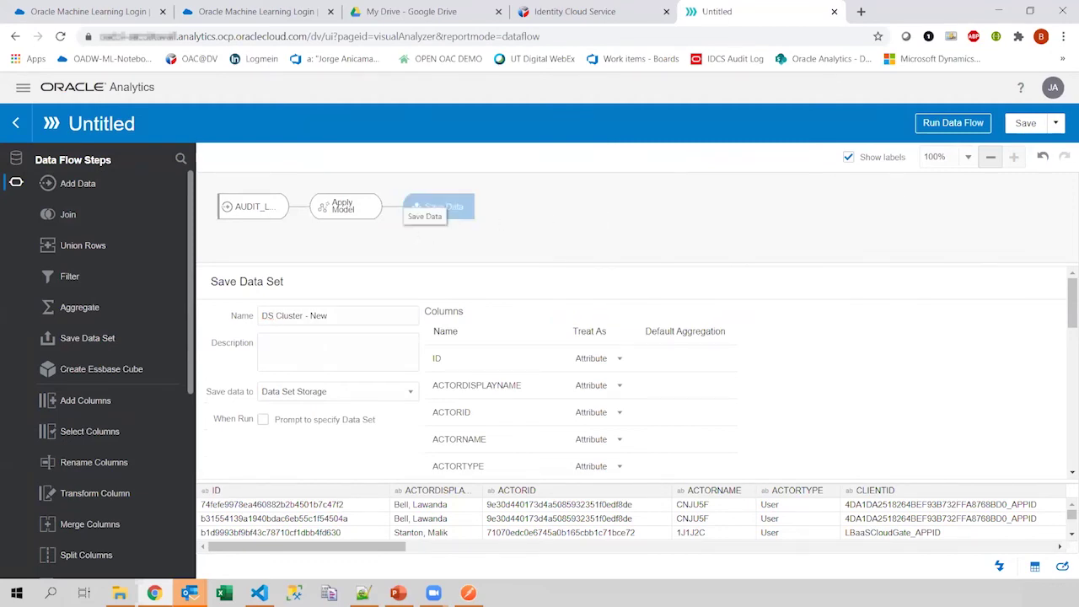
Save the flow as 'CLuster labeling DS output' and run it.
click(1026, 124)
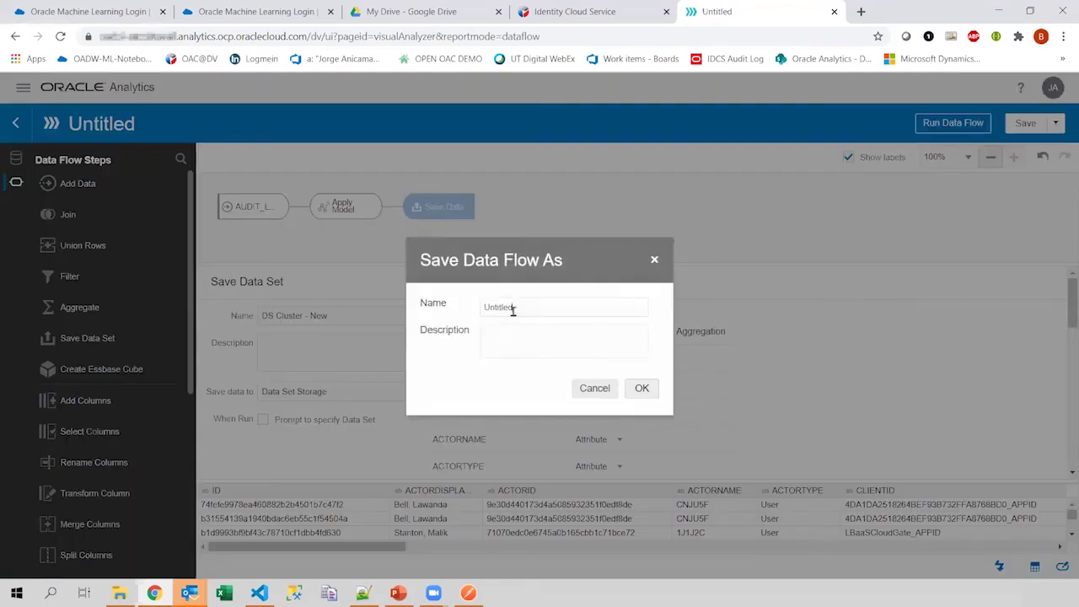
drag(513, 310, 413, 306)
text(CLuster labeling DS output)
click(641, 389)
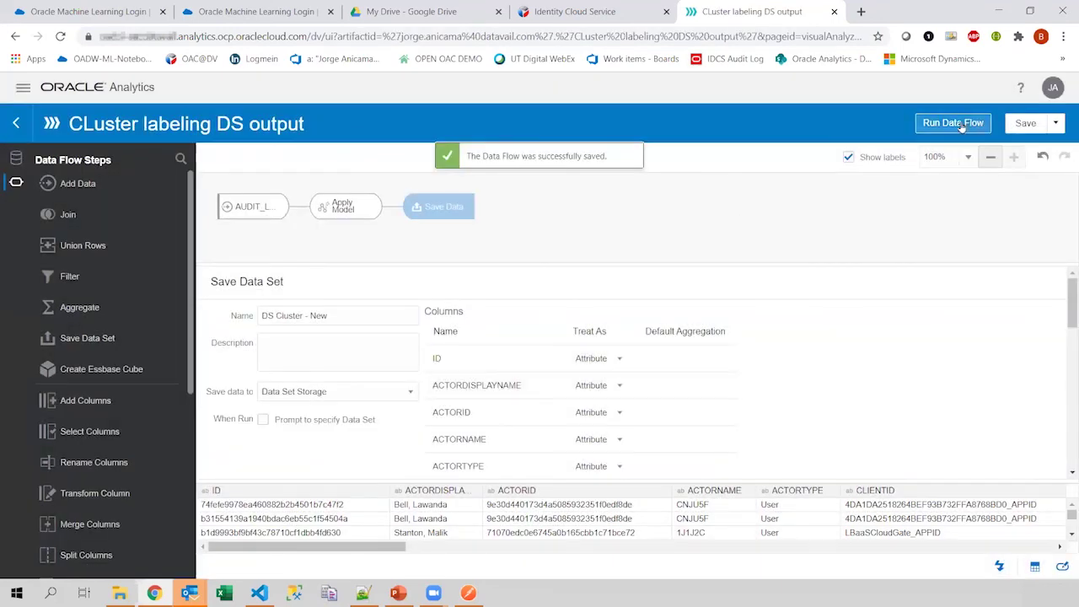
click(954, 123)
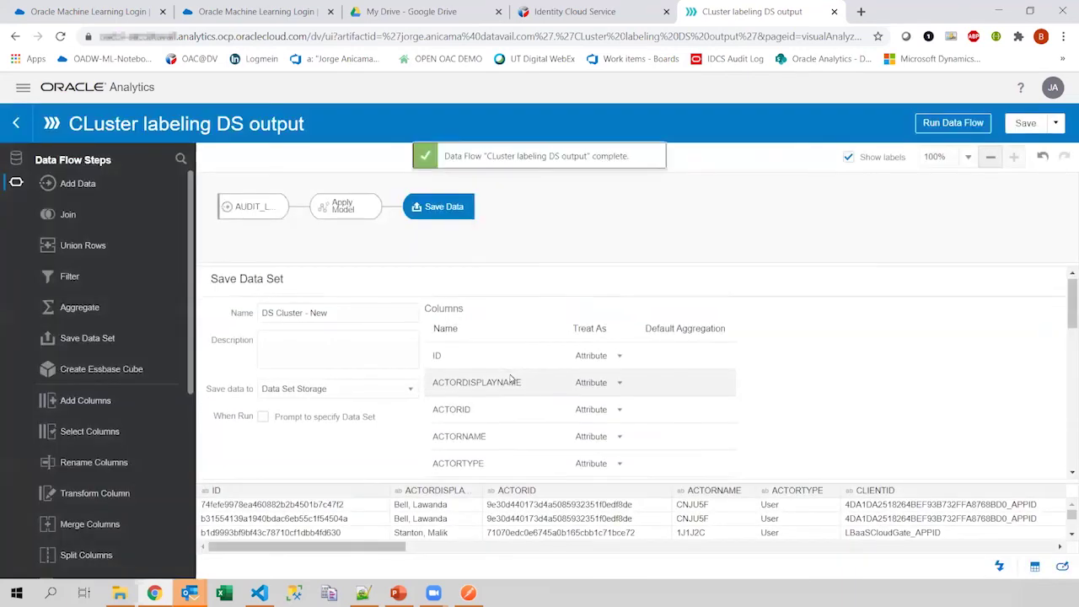
Once the flow completes, review the ClusterID, ClusterName and other cluster columns in the saved dataset.
scroll(511, 379, down, 5)
scroll(510, 379, down, 3)
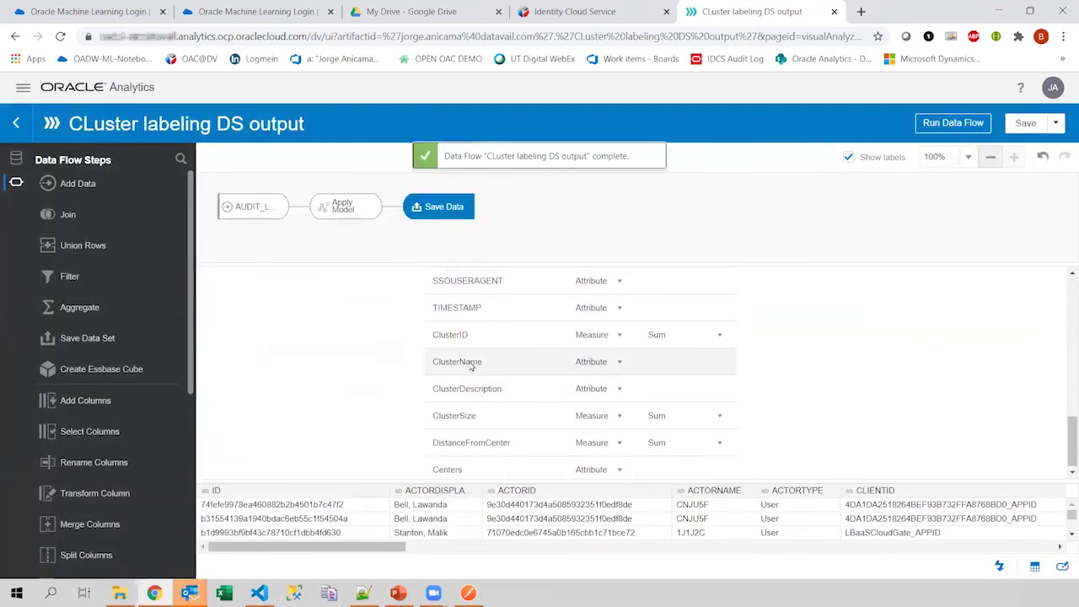
scroll(471, 365, up, 5)
scroll(471, 364, up, 3)
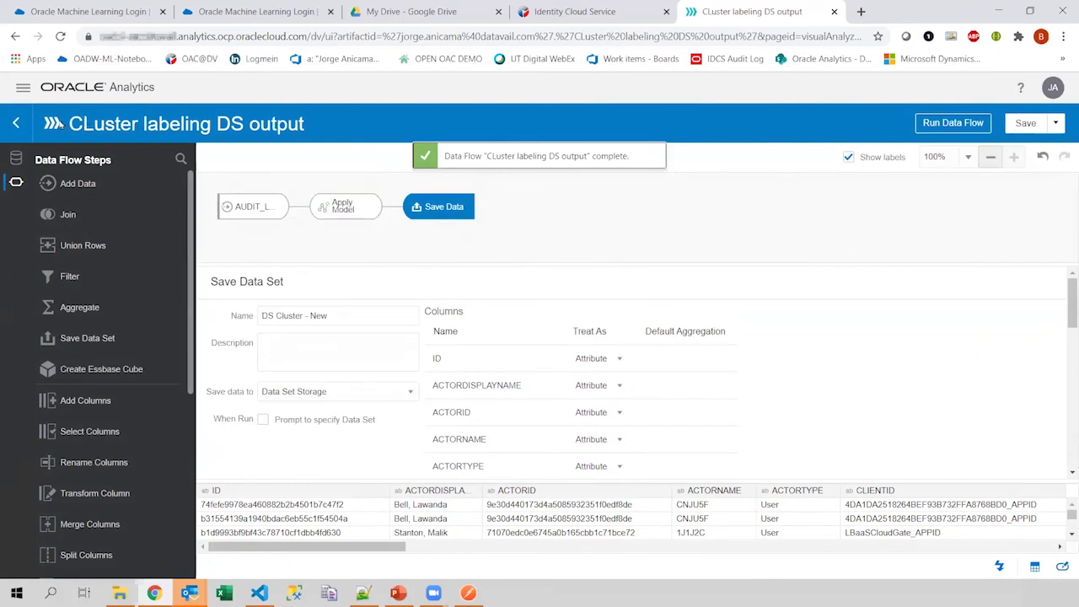
From the Home page, create a new project and add the 'DS Cluster - New' dataset to it.
click(23, 89)
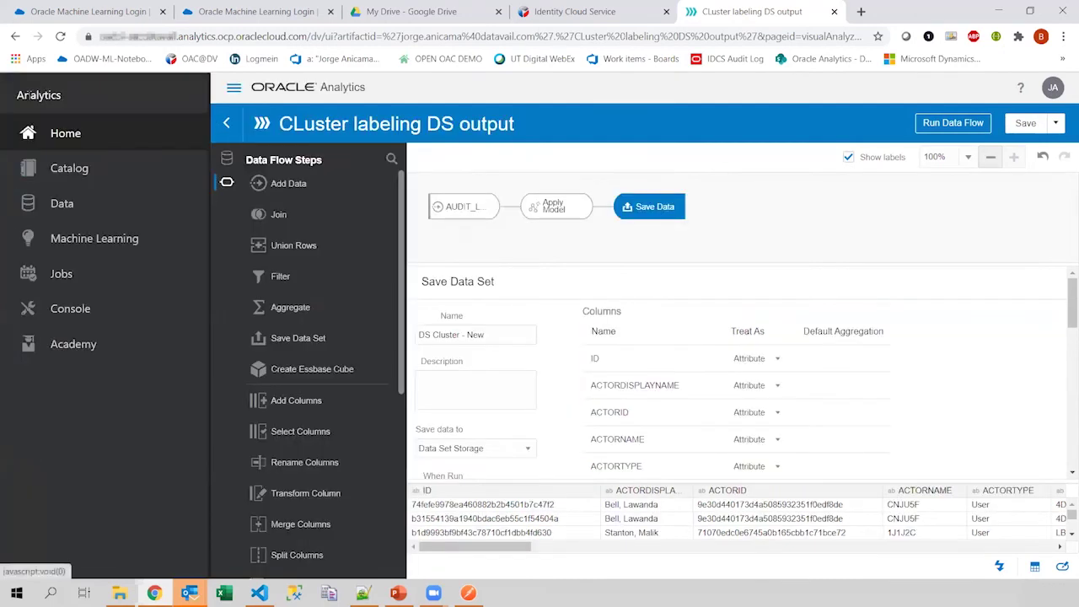
click(80, 140)
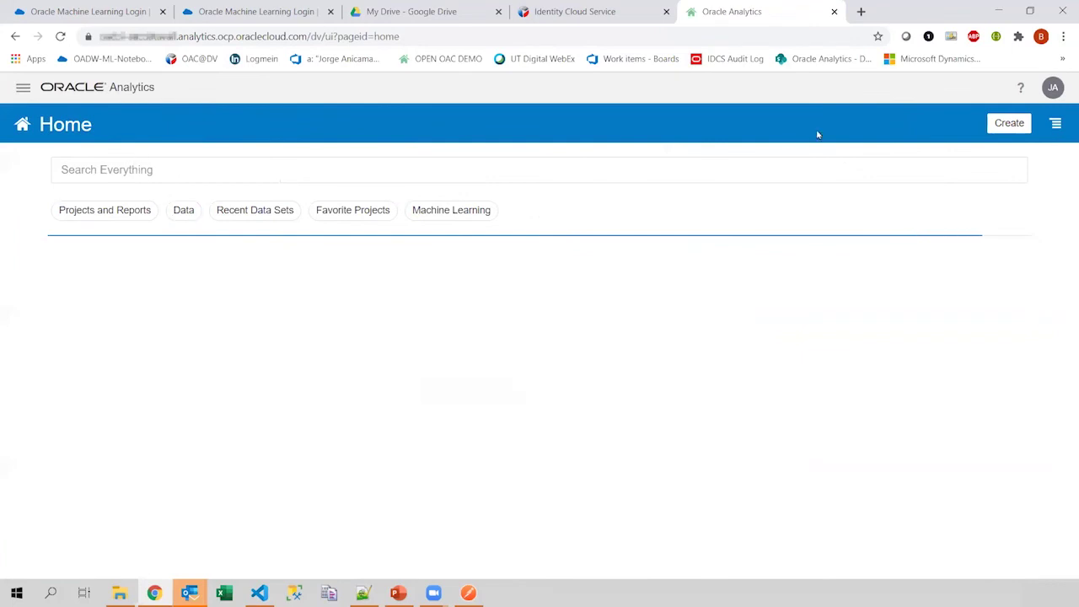
click(1005, 118)
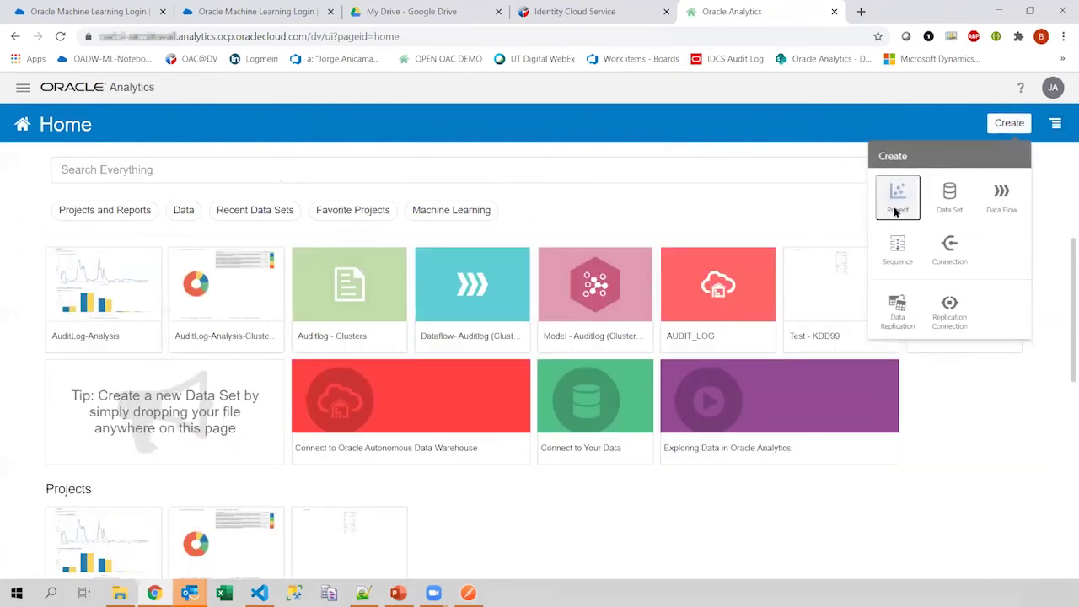
click(896, 207)
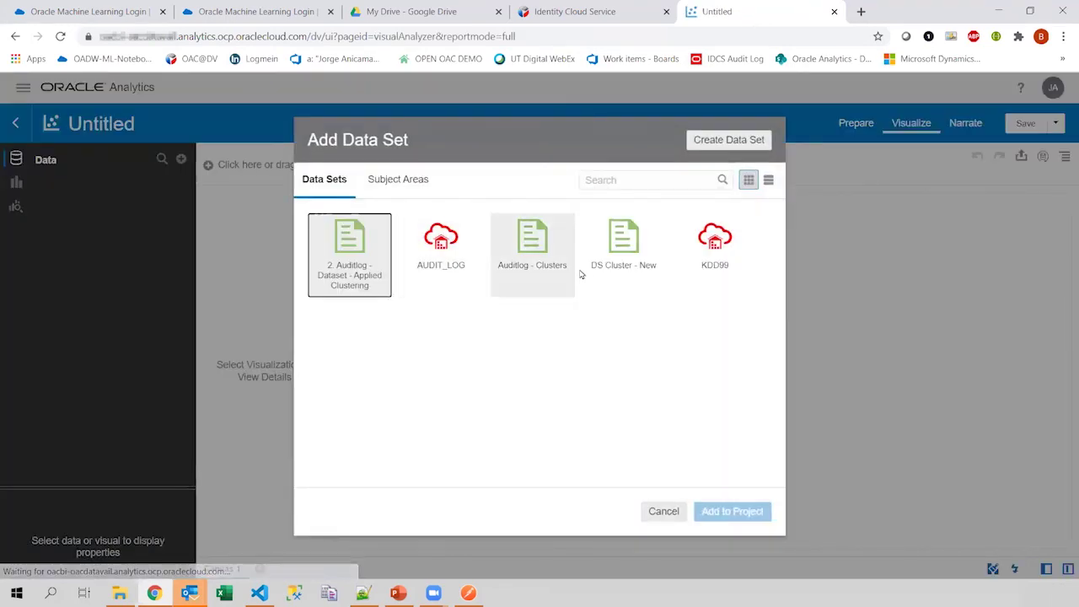
click(642, 292)
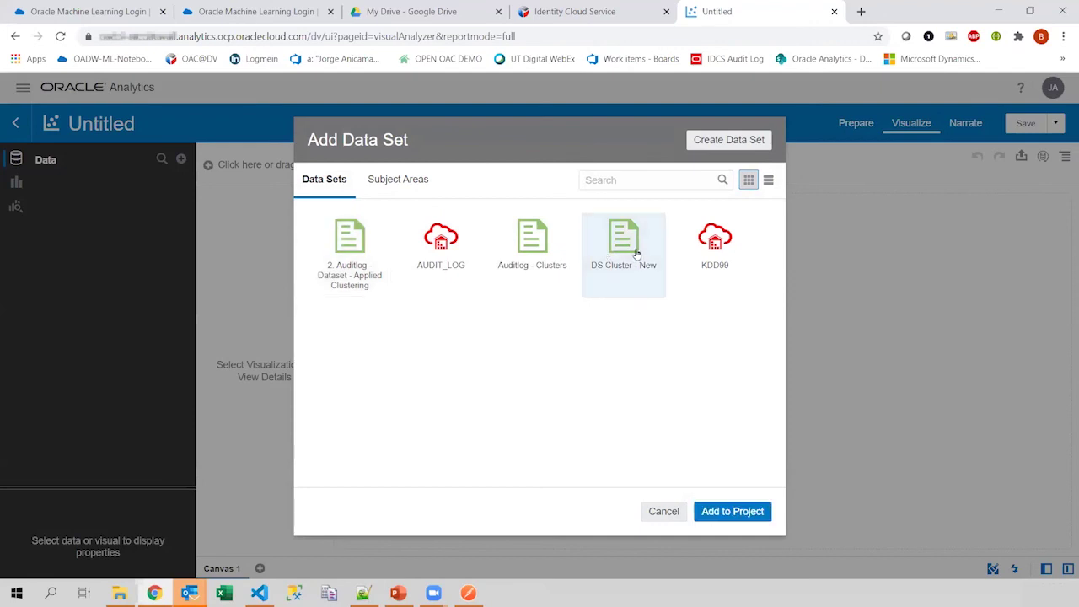
click(735, 511)
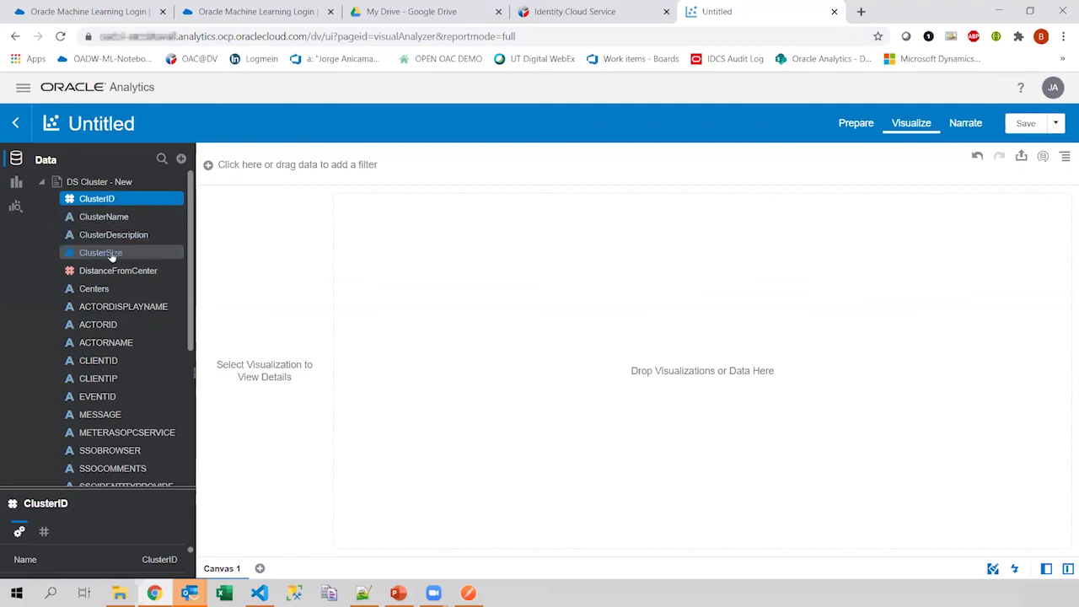
Go back to the Home page and choose Don't Save to discard the untitled project.
scroll(108, 285, down, 3)
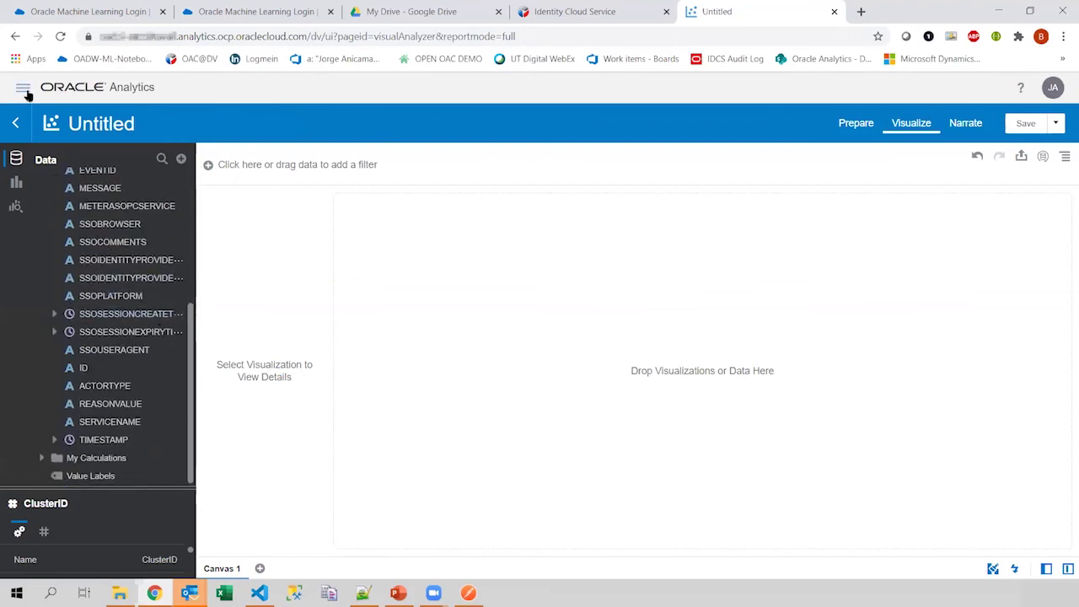
click(24, 88)
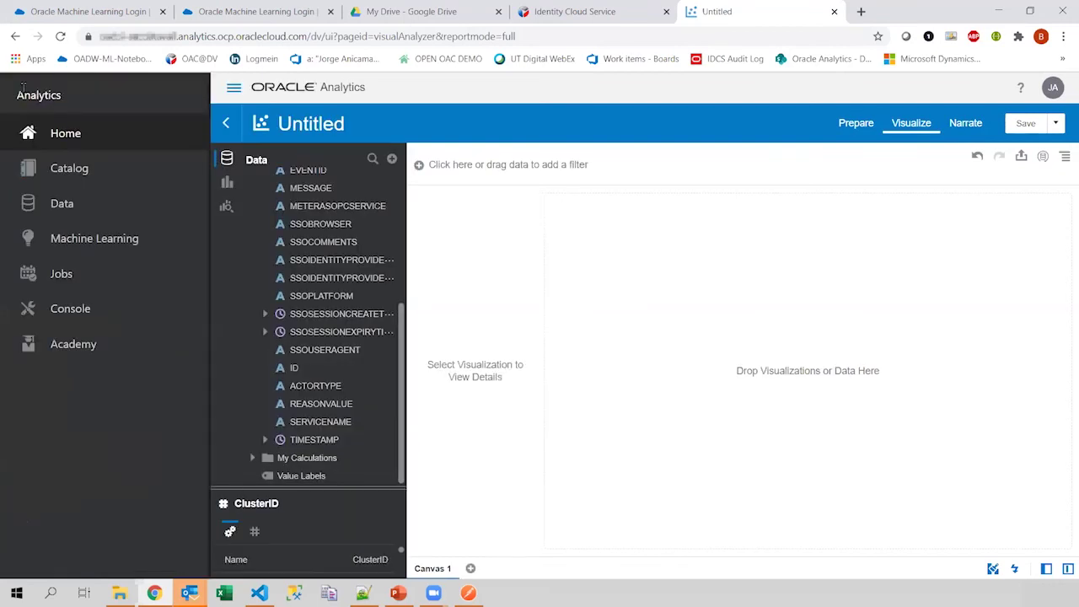
click(55, 132)
click(499, 363)
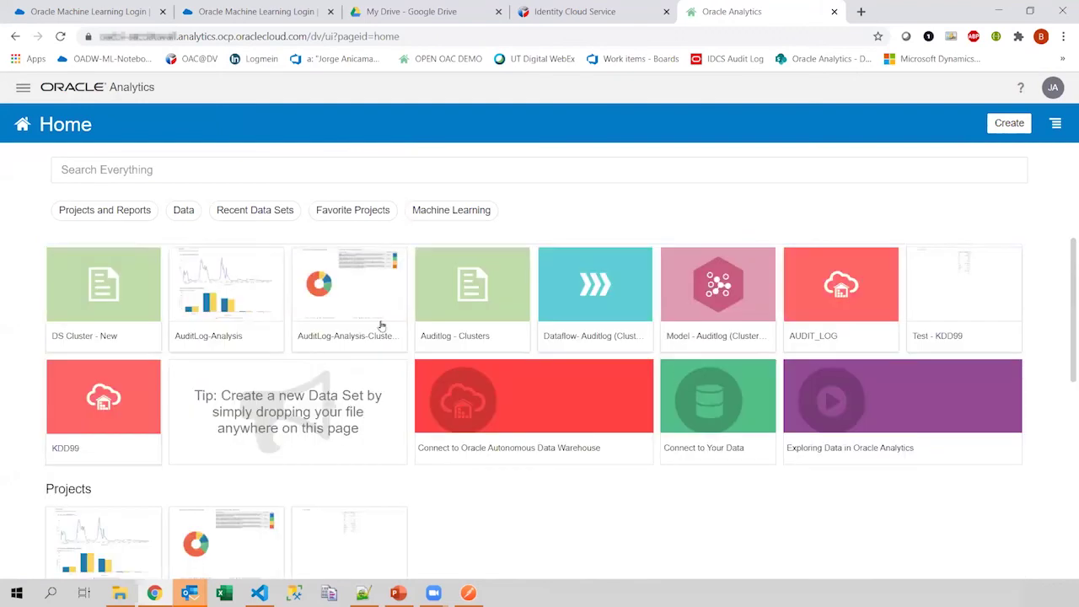
Open the AuditLog-Analysis-Clustering project with its Row Count by cluster donut chart and table.
click(338, 289)
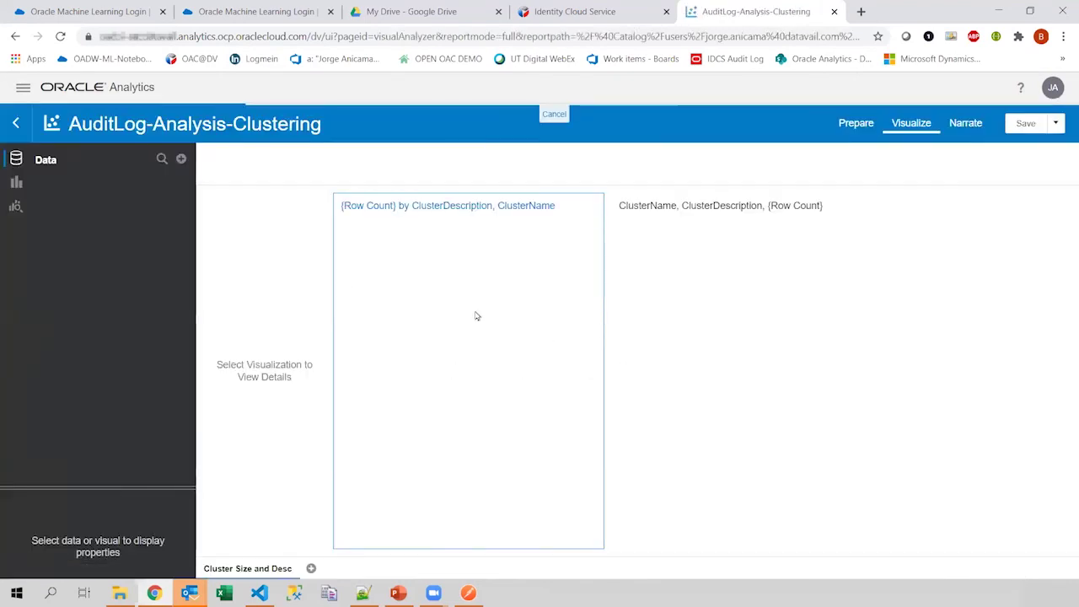